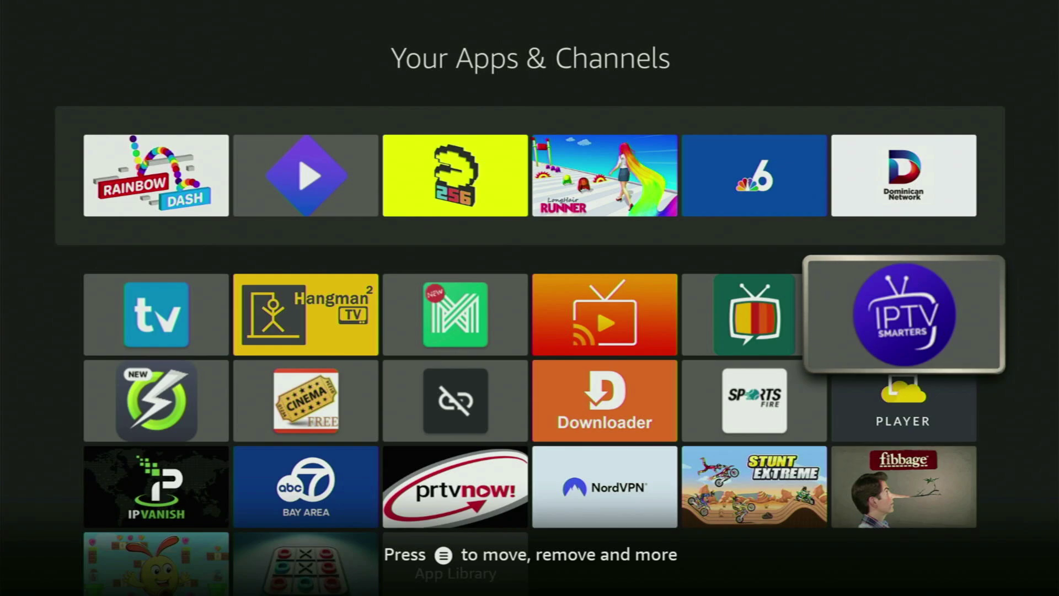
# Move focus from IPTV Smarters to the Downloader app in Your Apps & Channels
pyautogui.press('Down')
pyautogui.press('Left')
pyautogui.press('Left')
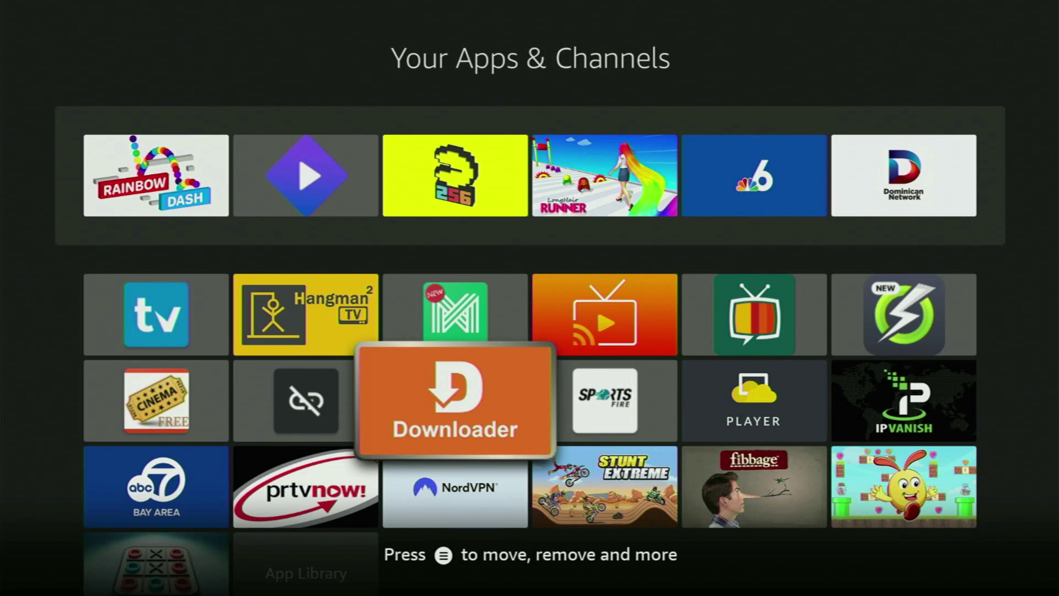
# Leave the apps list and bring up the Search keyboard
pyautogui.press('Return')
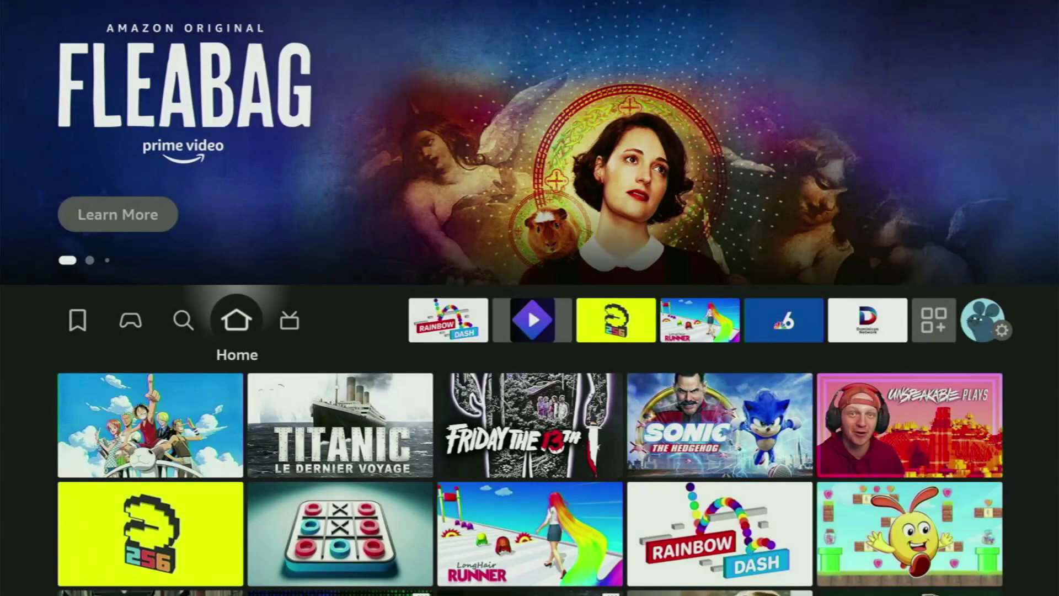
pyautogui.press('Left')
pyautogui.press('Down')
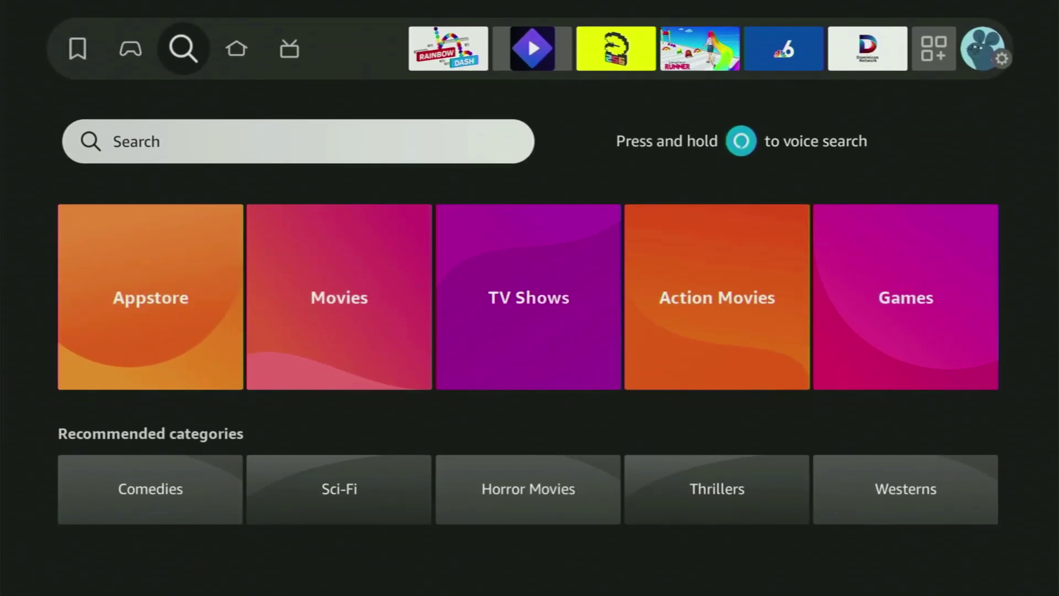
pyautogui.press('Return')
# Spell 'down' and pick the Downloader suggestion to search for downloader
pyautogui.press('Right')
pyautogui.press('Right')
pyautogui.press('Right')
pyautogui.press('Return')
pyautogui.press('Down')
pyautogui.press('Left')
pyautogui.press('Left')
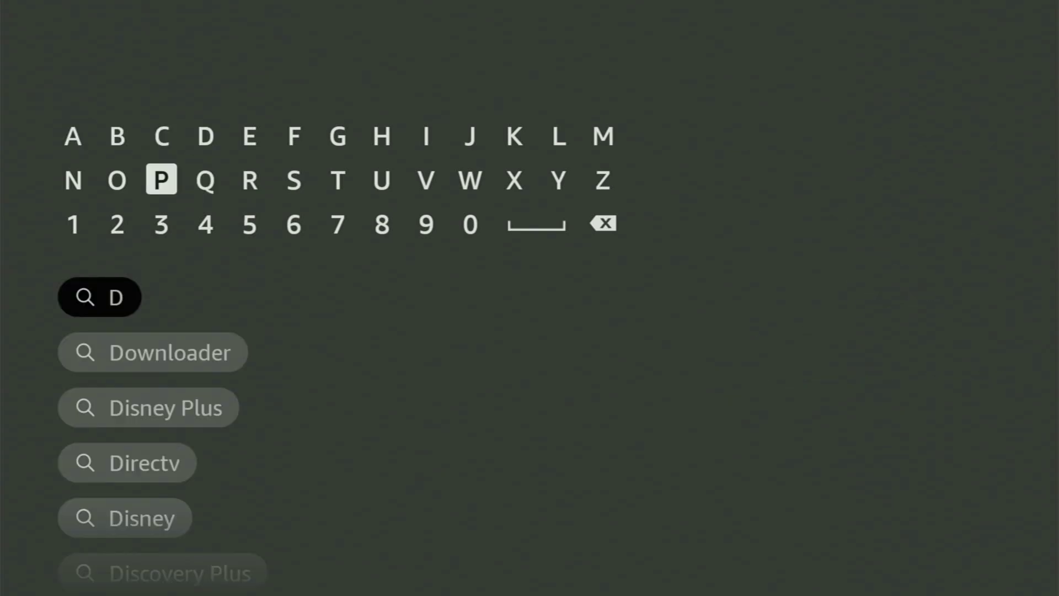
pyautogui.press('Return')
pyautogui.press('Right')
pyautogui.press('Right')
pyautogui.press('Right')
pyautogui.press('Right')
pyautogui.press('Right')
pyautogui.press('Right')
pyautogui.press('Right')
pyautogui.press('Right')
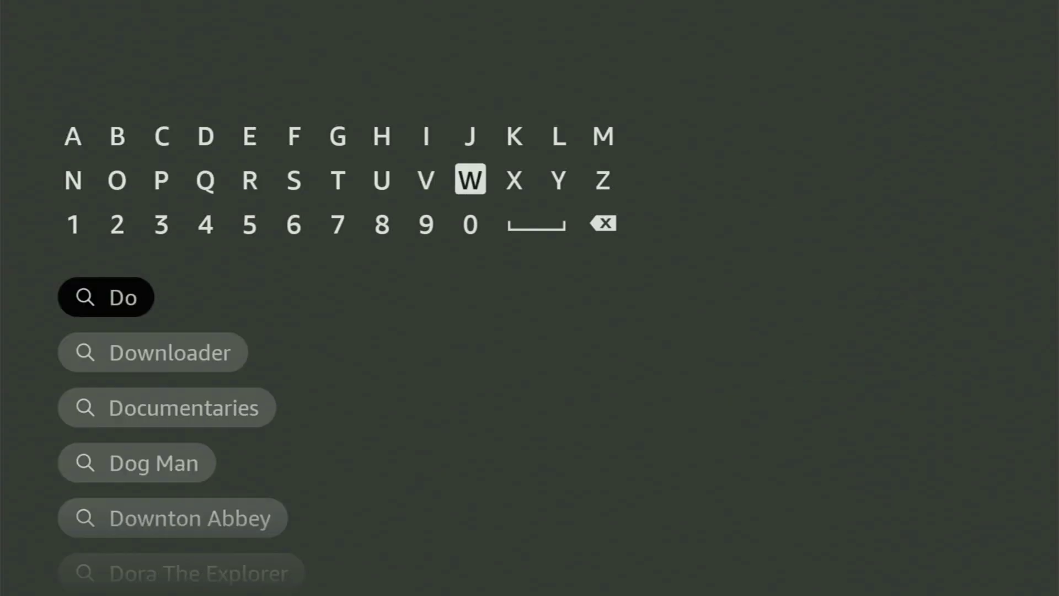
pyautogui.press('Return')
pyautogui.press('Left')
pyautogui.press('Left')
pyautogui.press('Left')
pyautogui.press('Left')
pyautogui.press('Left')
pyautogui.press('Left')
pyautogui.press('Left')
pyautogui.press('Left')
pyautogui.press('Left')
pyautogui.press('Return')
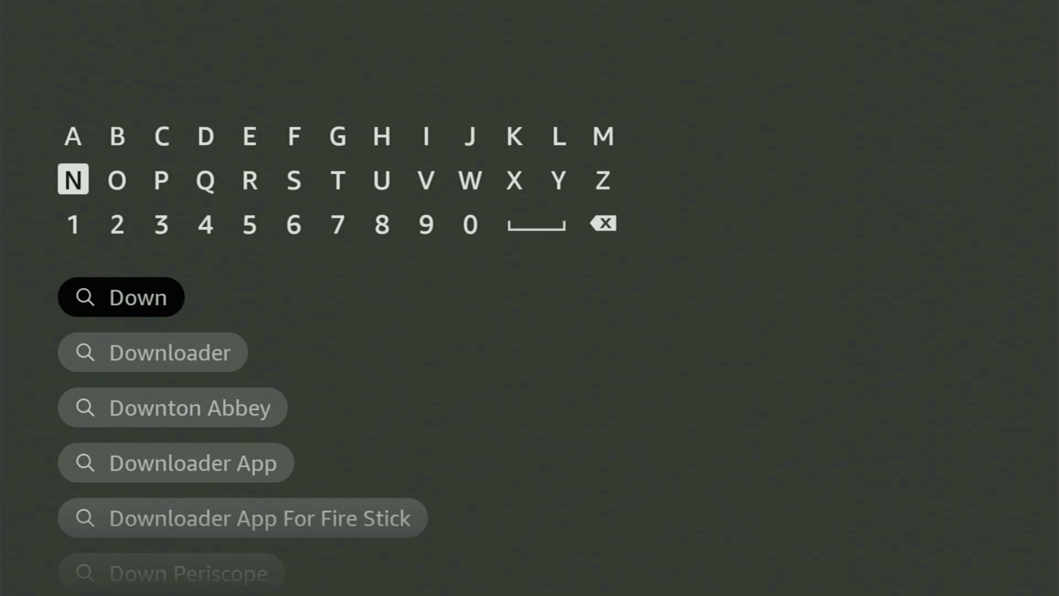
pyautogui.press('Down')
pyautogui.press('Down')
pyautogui.press('Down')
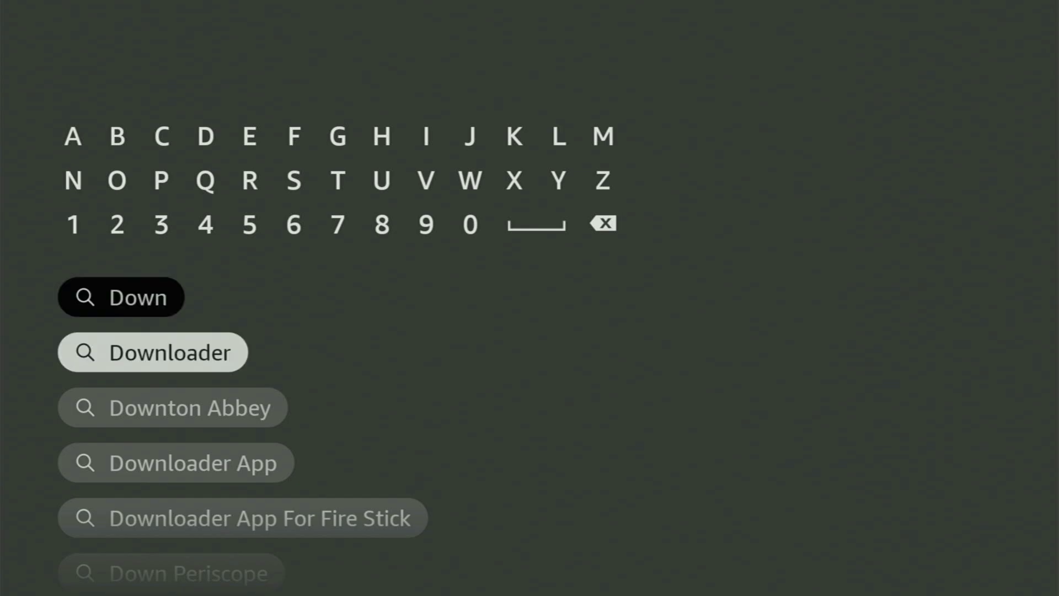
pyautogui.press('Return')
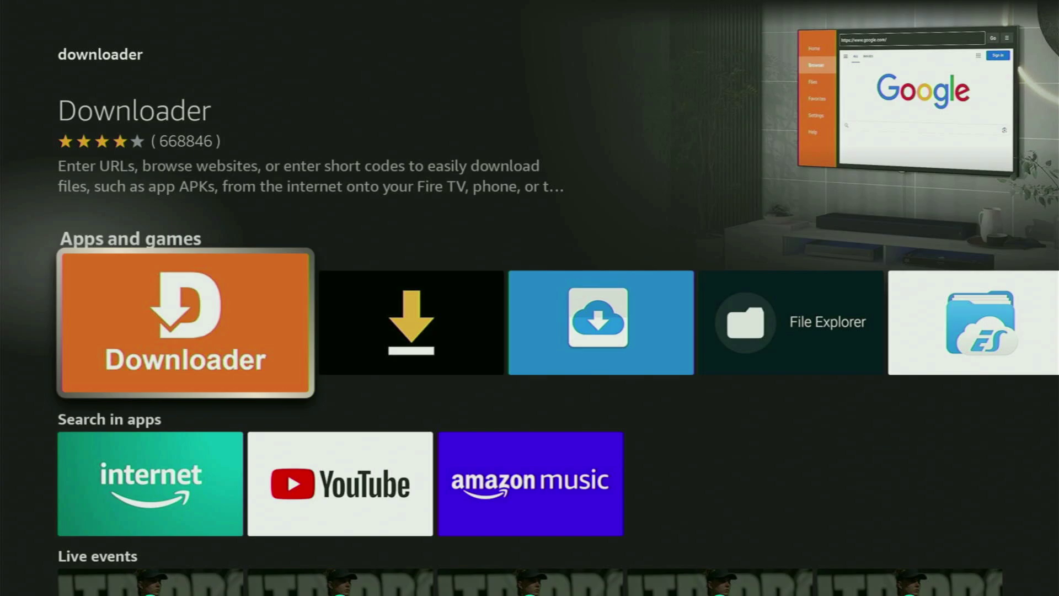
# Browse the downloader results, from matching apps down to the Movies and TV row
pyautogui.press('Right')
pyautogui.press('Right')
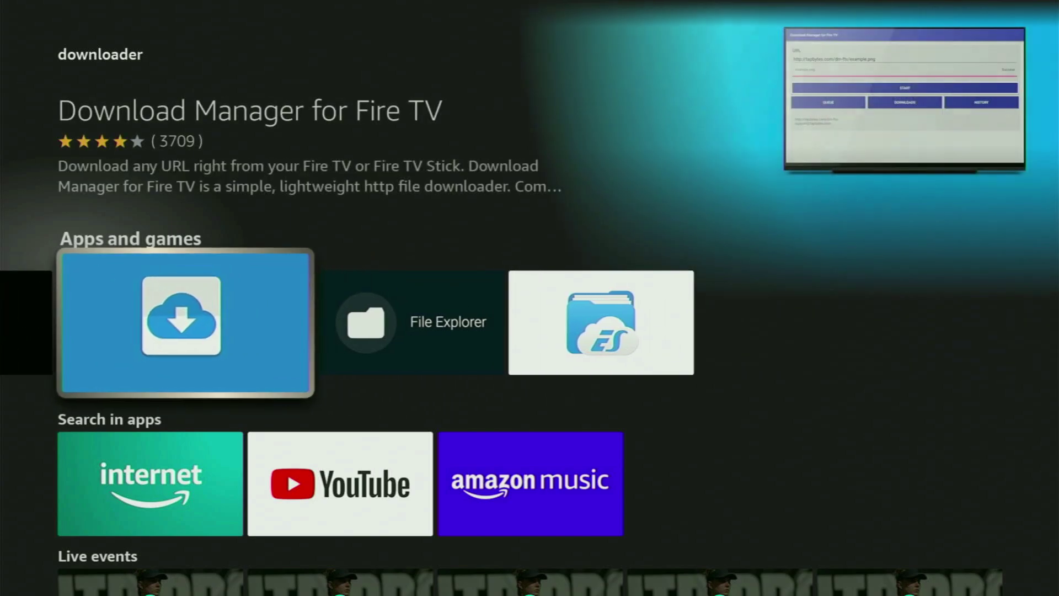
pyautogui.press('Right')
pyautogui.press('Right')
pyautogui.press('Down')
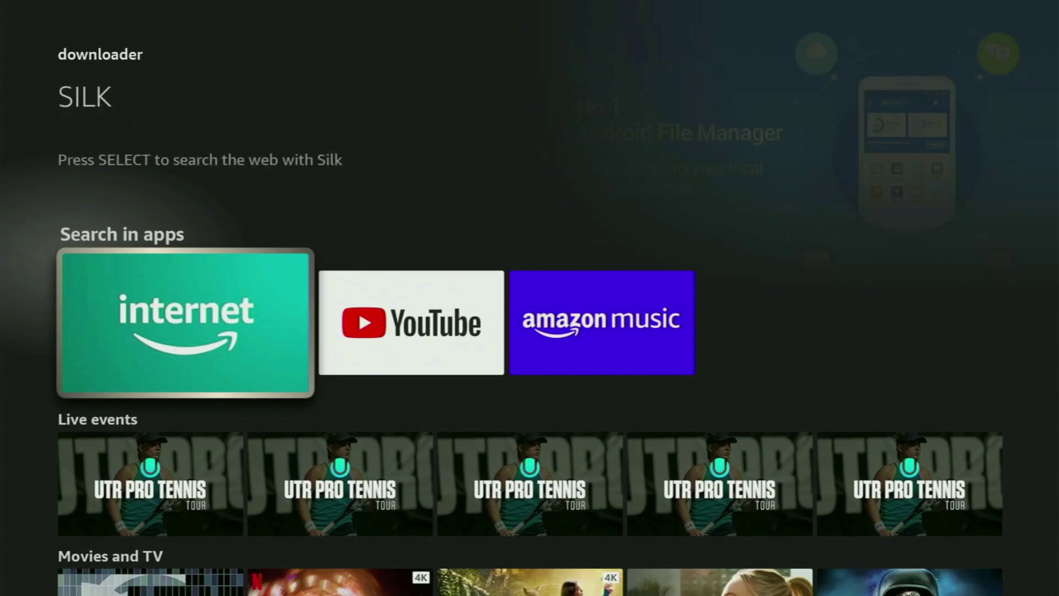
pyautogui.press('Down')
pyautogui.press('Down')
pyautogui.press('Right')
pyautogui.press('Right')
pyautogui.press('Right')
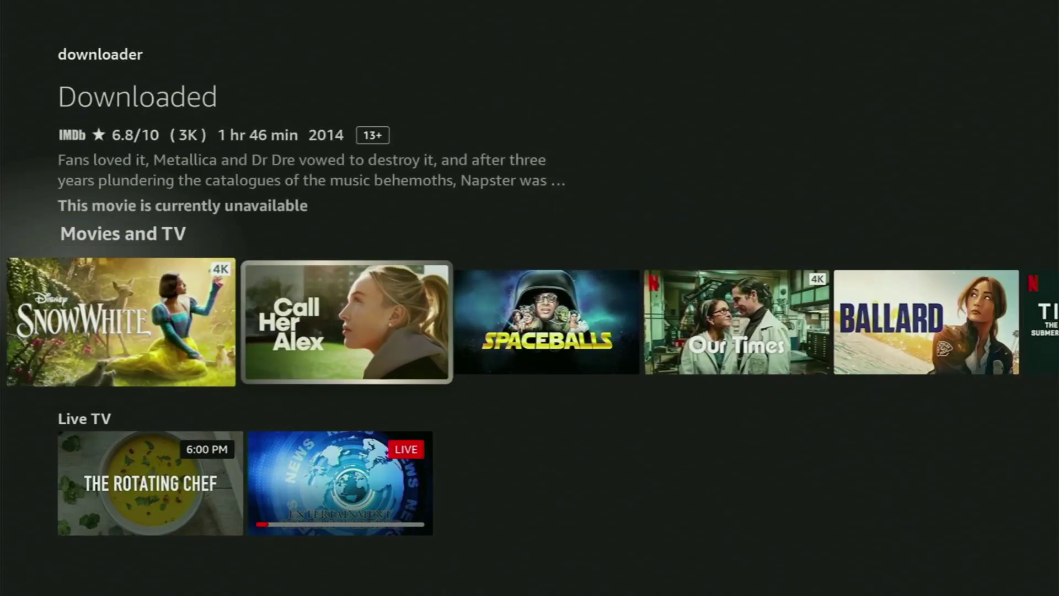
pyautogui.press('Right')
pyautogui.press('Right')
pyautogui.press('Right')
pyautogui.press('Right')
pyautogui.press('Right')
pyautogui.press('Right')
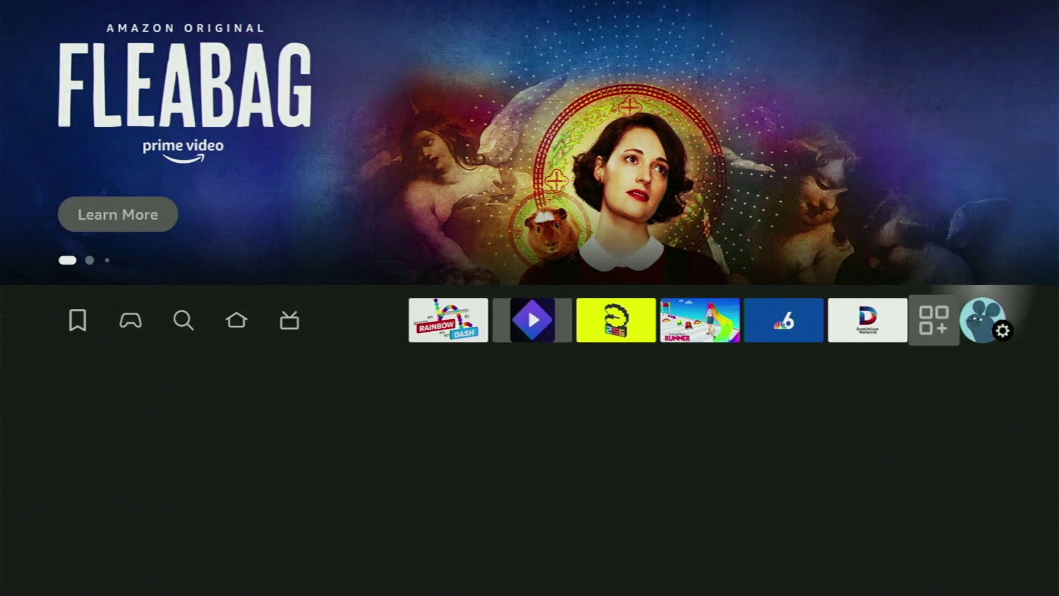
# Open My Fire TV from the Settings tiles on the home screen
pyautogui.press('Right')
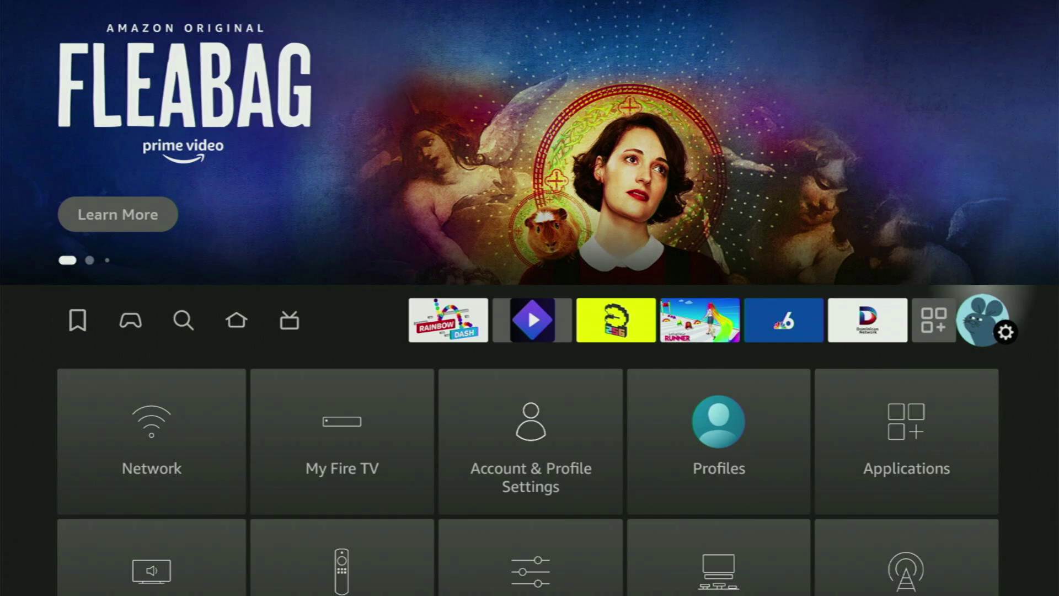
pyautogui.press('Down')
pyautogui.press('Right')
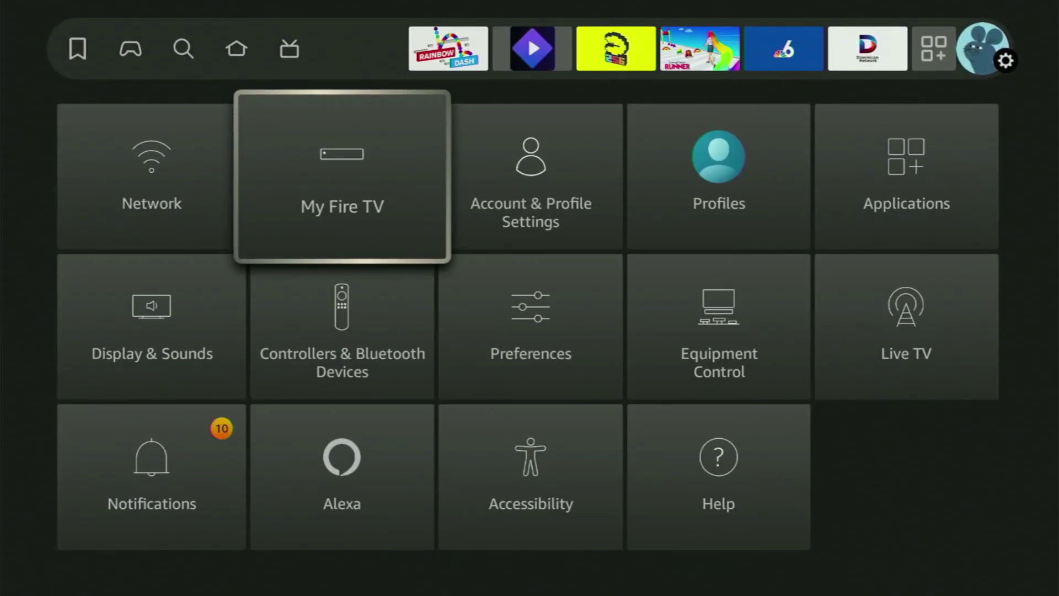
pyautogui.press('Return')
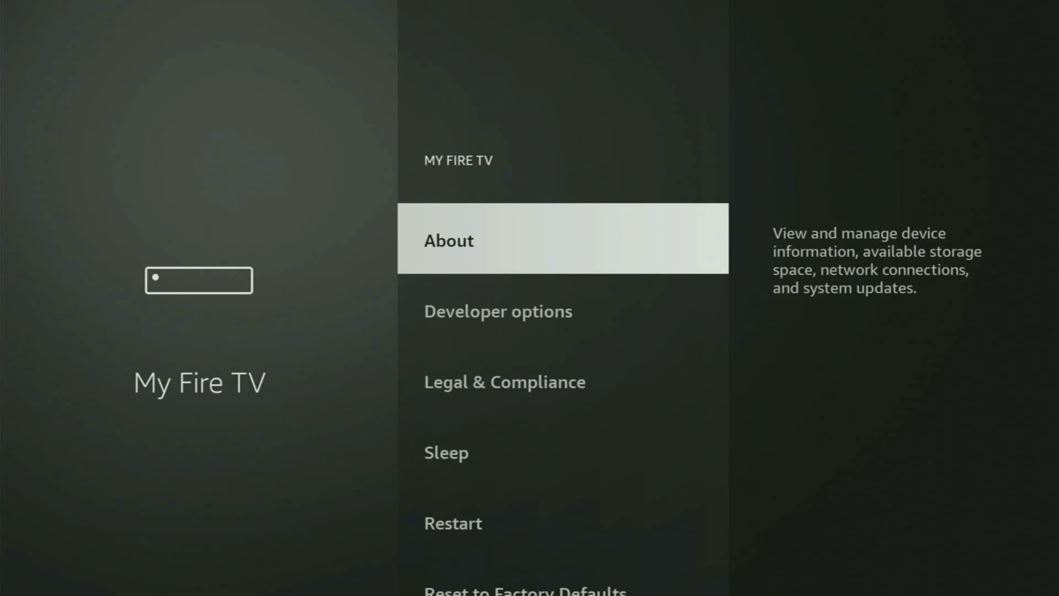
# Scroll through the My Fire TV options and settle on About
pyautogui.press('Down')
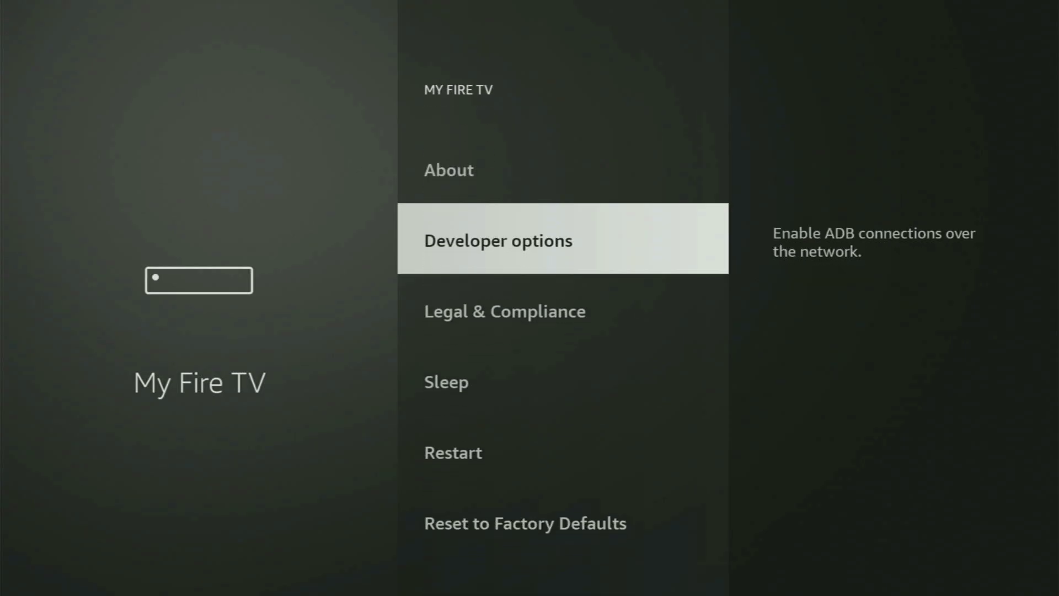
pyautogui.press('Down')
pyautogui.press('Down')
pyautogui.press('Down')
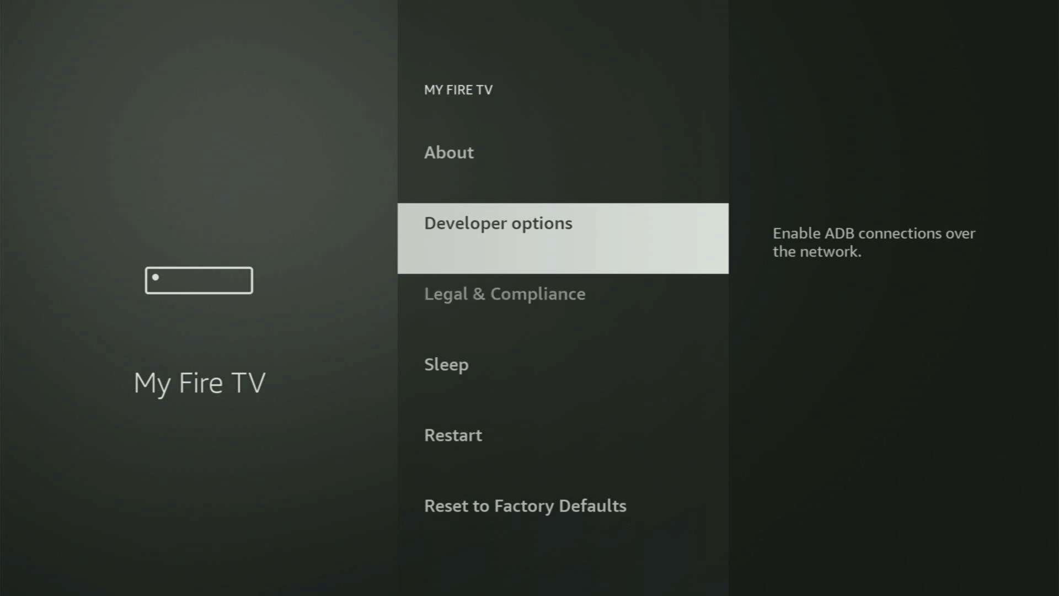
pyautogui.press('Down')
pyautogui.press('Up')
pyautogui.press('Up')
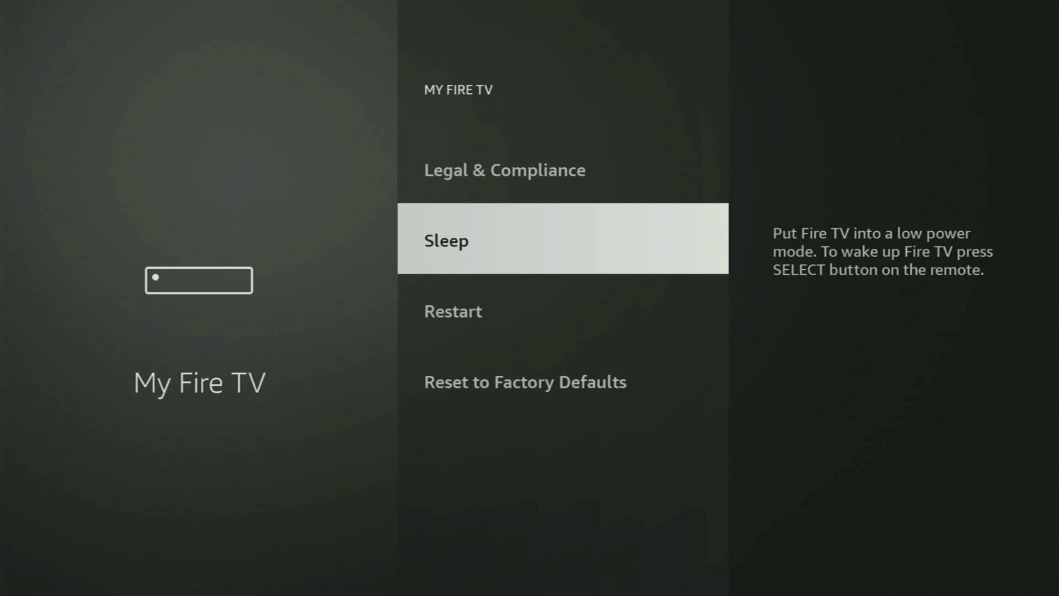
pyautogui.press('Up')
pyautogui.press('Up')
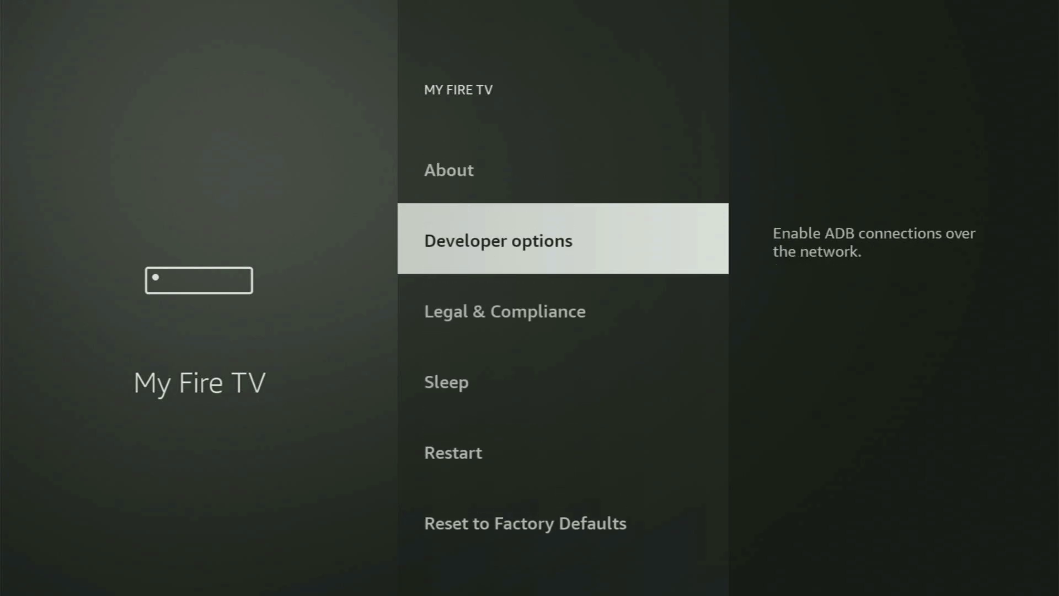
pyautogui.press('Up')
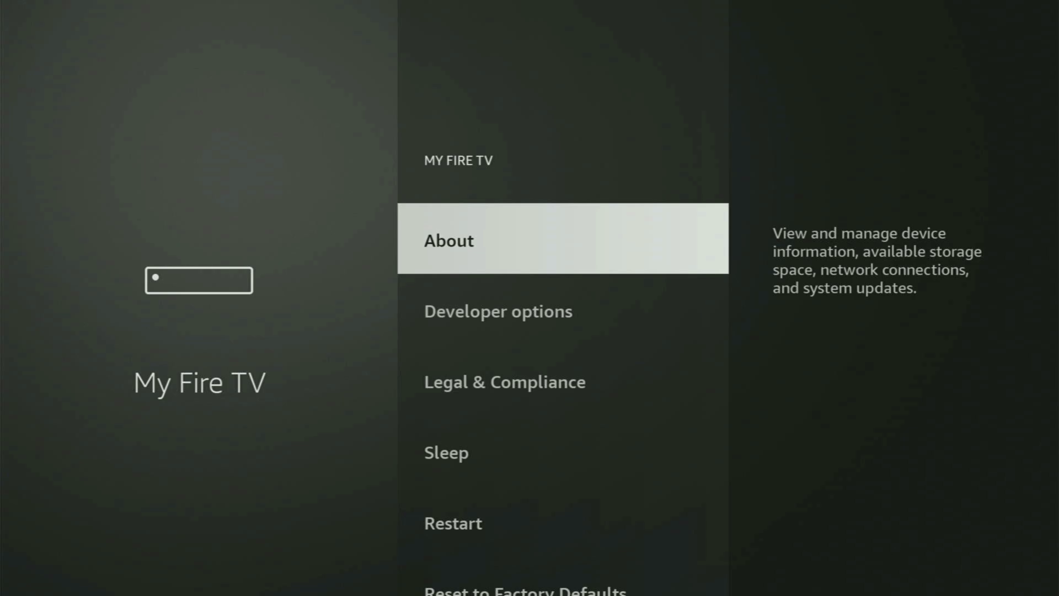
pyautogui.press('Down')
pyautogui.press('Down')
pyautogui.press('Down')
pyautogui.press('Down')
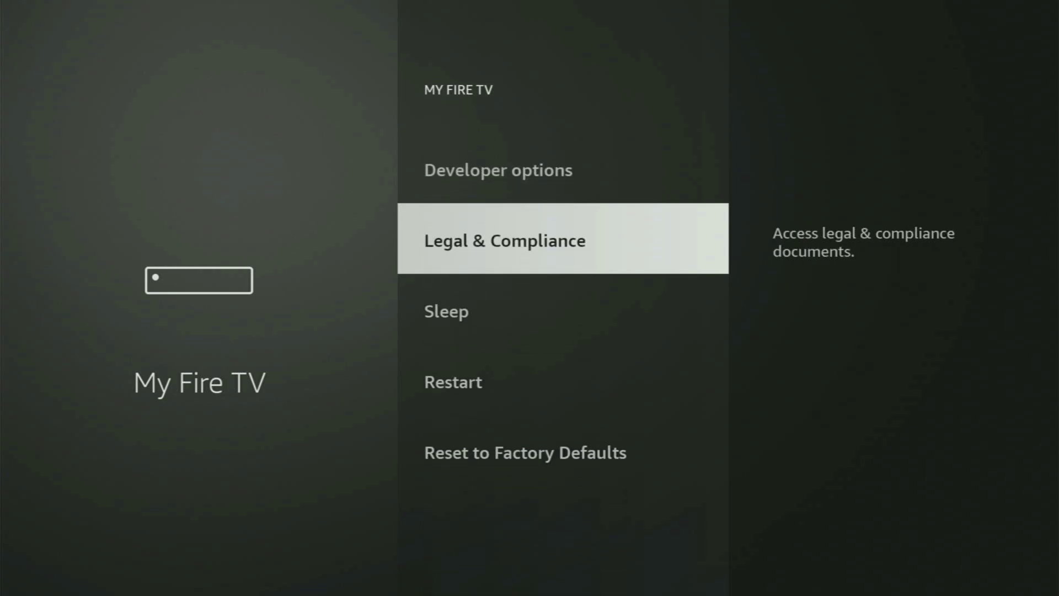
pyautogui.press('Down')
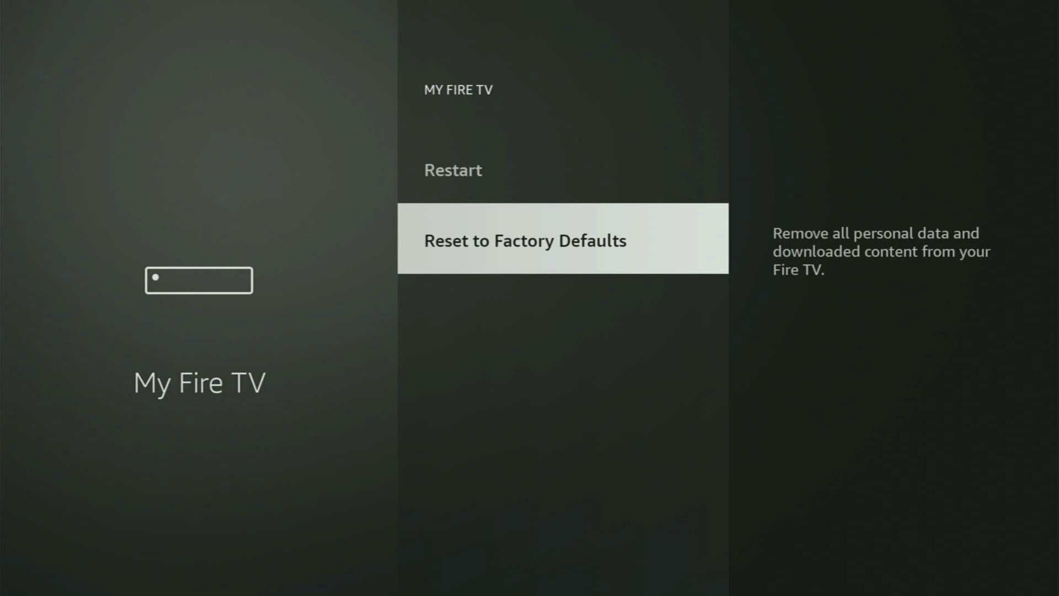
pyautogui.press('Up')
pyautogui.press('Up')
pyautogui.press('Up')
pyautogui.press('Up')
pyautogui.press('Up')
# Open About and select the device entry until it reports developer mode is already enabled
pyautogui.press('Return')
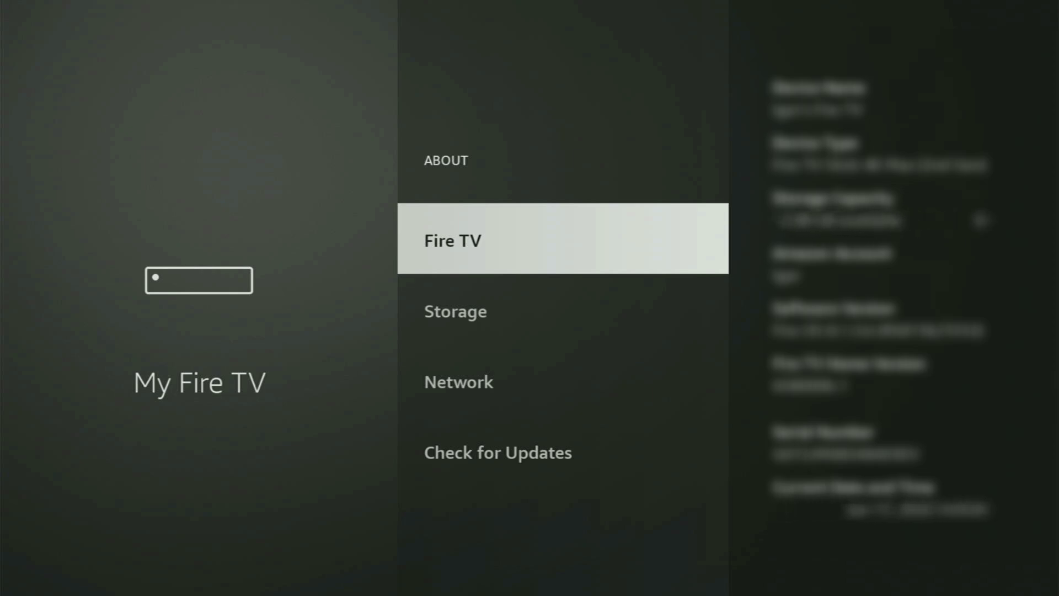
pyautogui.press('Return')
pyautogui.press('Return')
pyautogui.press('Return')
pyautogui.press('Return')
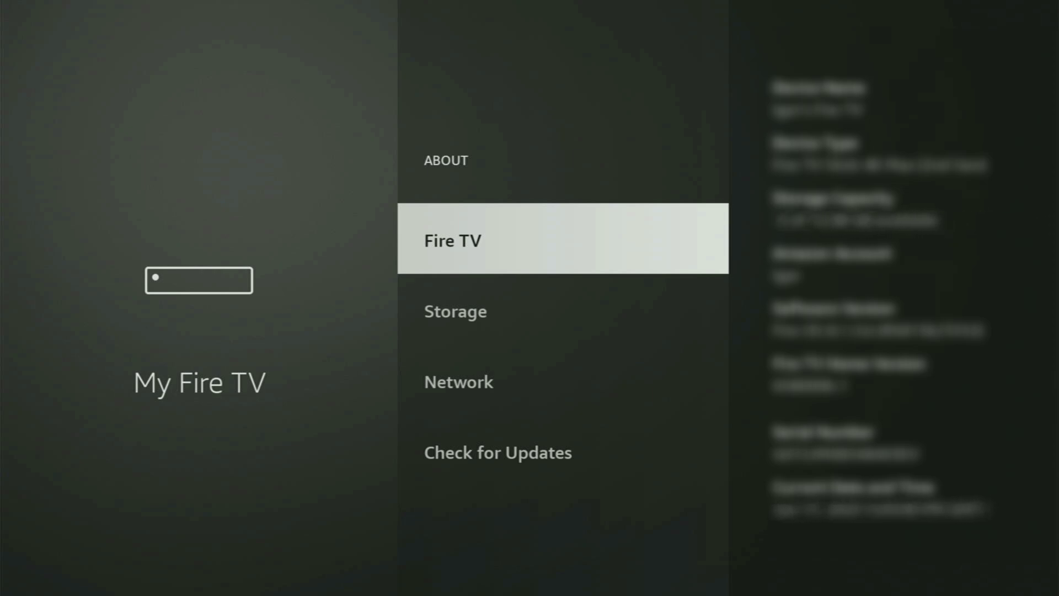
# Return to My Fire TV and open Developer options
pyautogui.press('Escape')
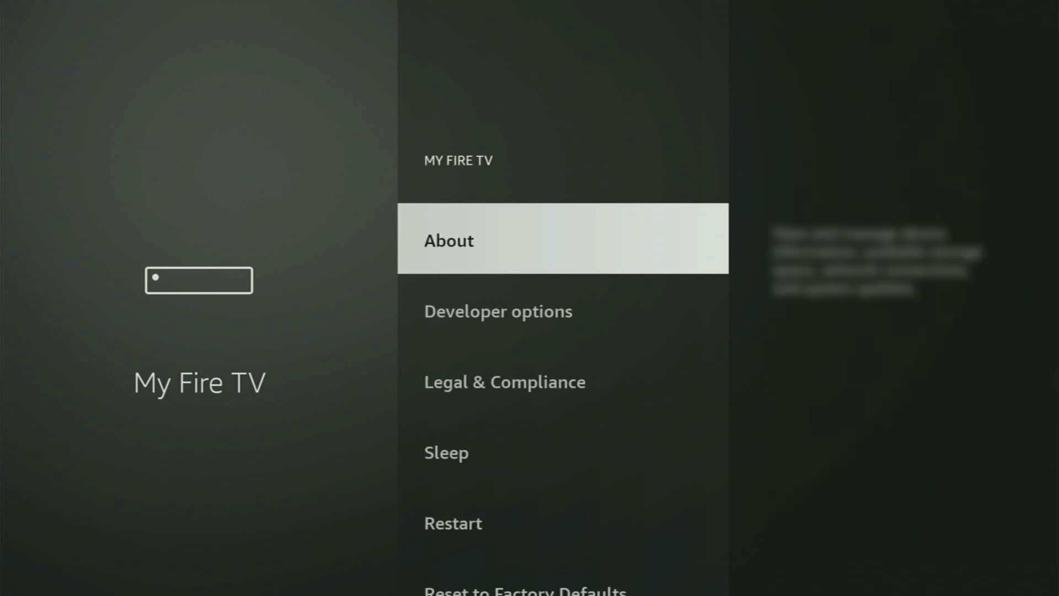
pyautogui.press('Down')
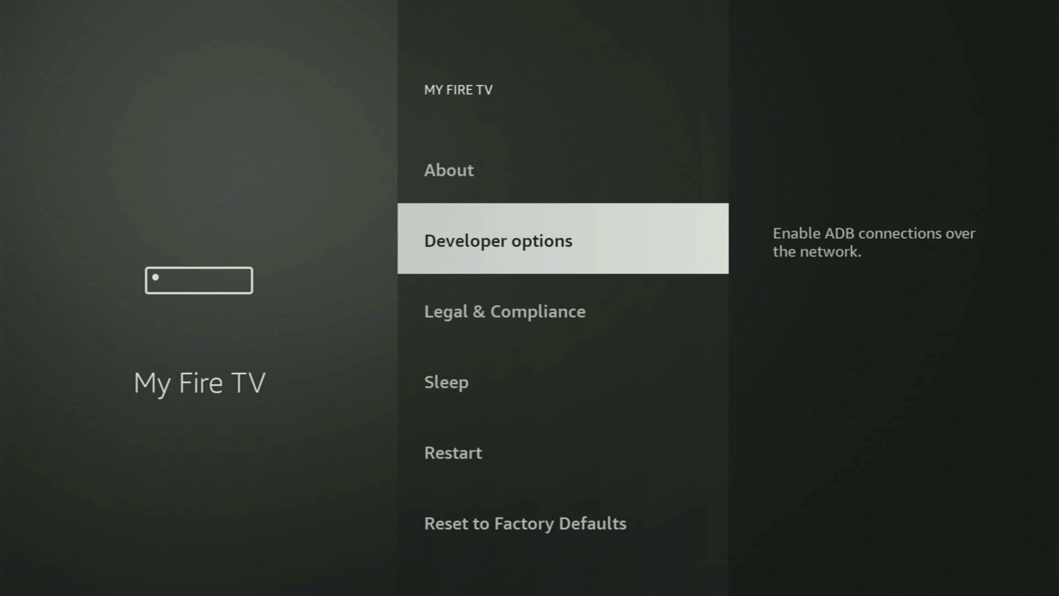
pyautogui.press('Return')
pyautogui.press('Return')
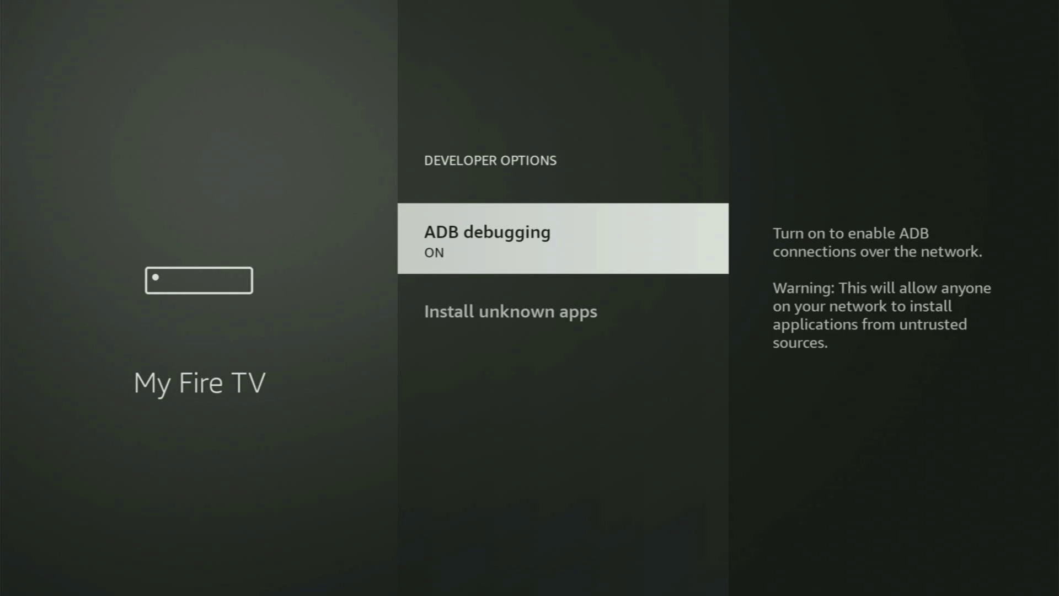
# In Install unknown apps, make sure Downloader is set to ON, then review the list
pyautogui.press('Down')
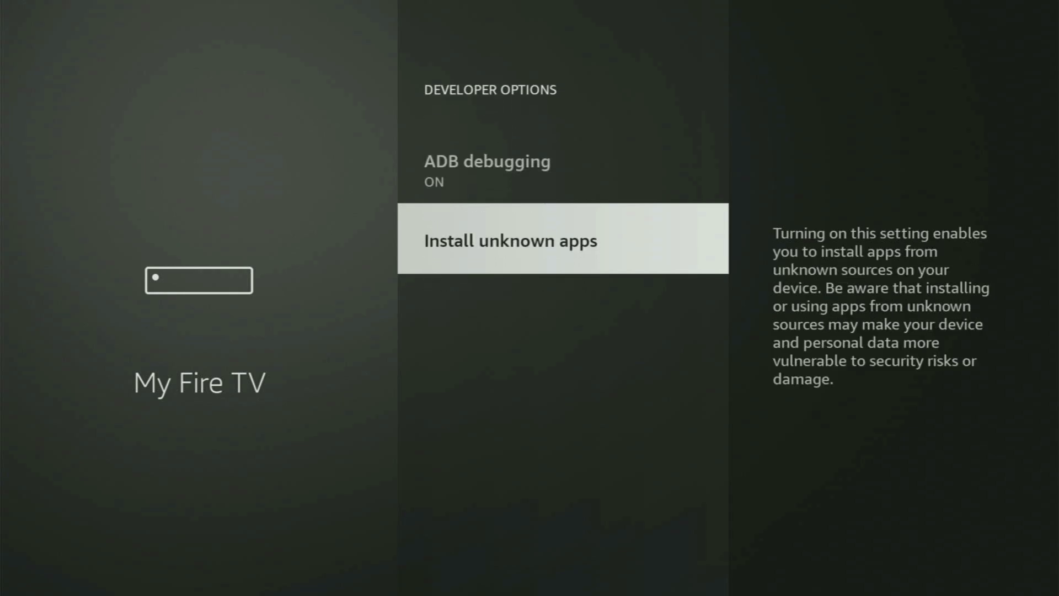
pyautogui.press('Return')
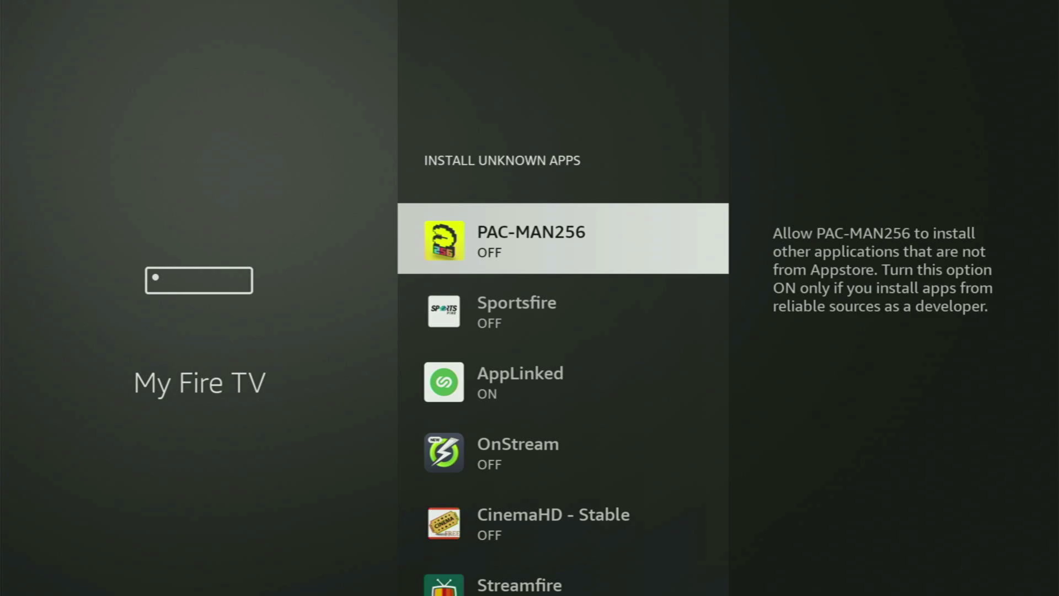
pyautogui.press('Down')
pyautogui.press('Down')
pyautogui.press('Down')
pyautogui.press('Down')
pyautogui.press('Down')
pyautogui.press('Down')
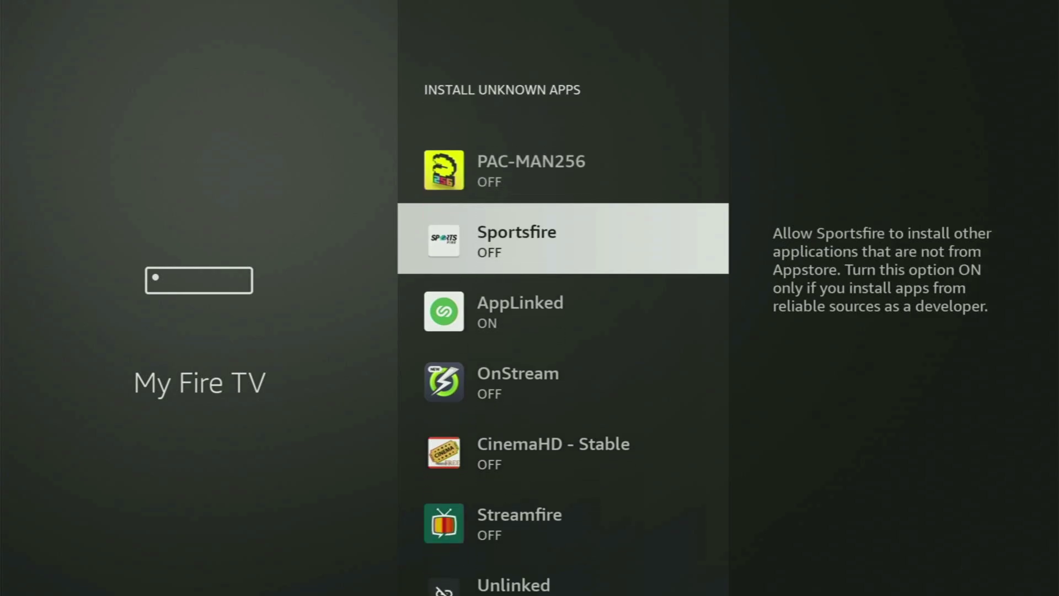
pyautogui.press('Down')
pyautogui.press('Down')
pyautogui.press('Return')
pyautogui.press('Return')
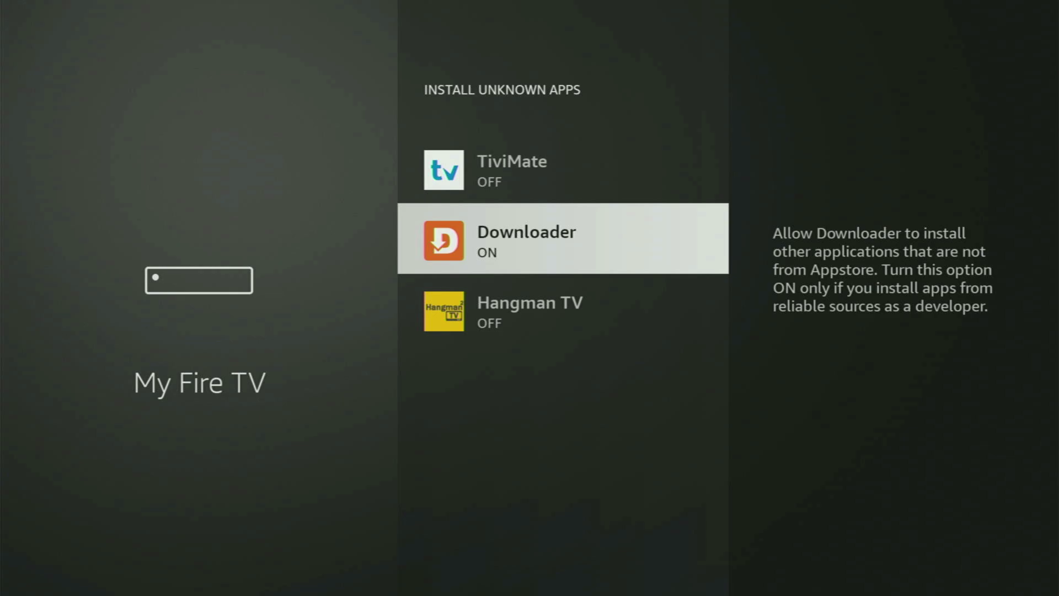
pyautogui.press('Up')
pyautogui.press('Up')
pyautogui.press('Up')
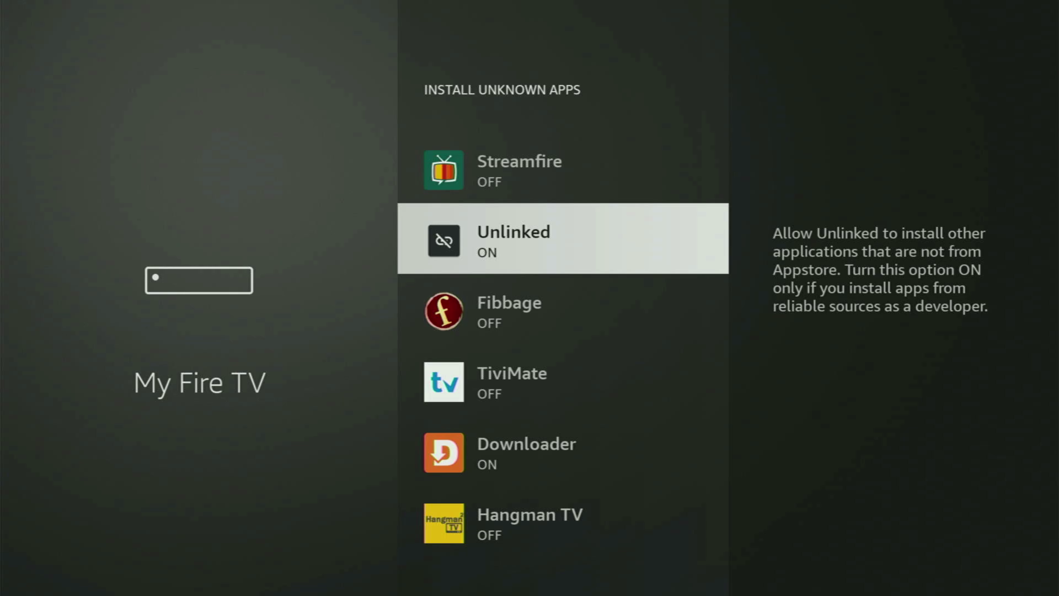
pyautogui.press('Up')
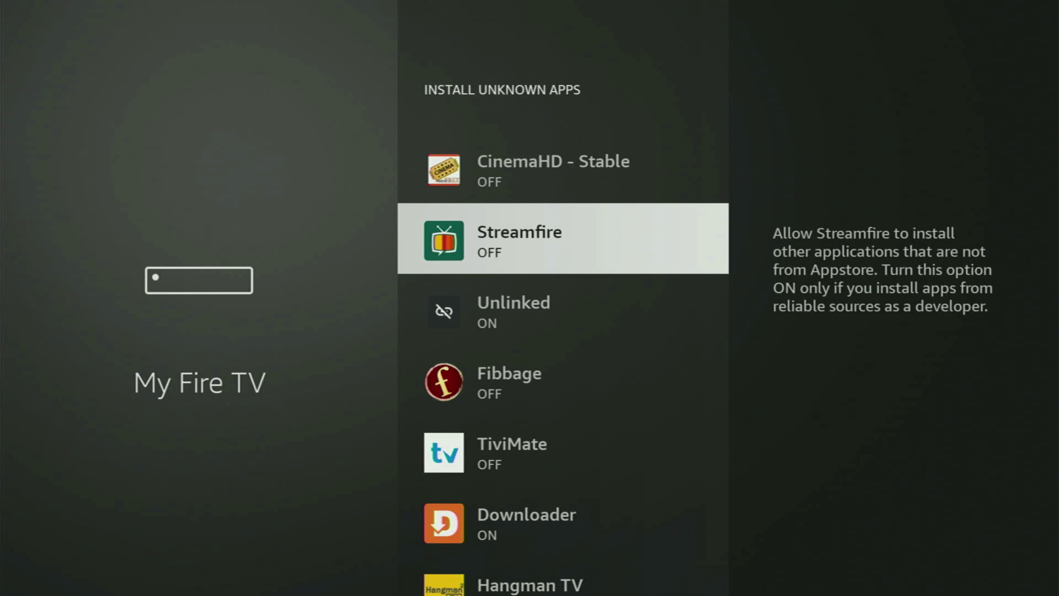
# Open the full installed apps grid and move to the NordVPN app
pyautogui.press('Up')
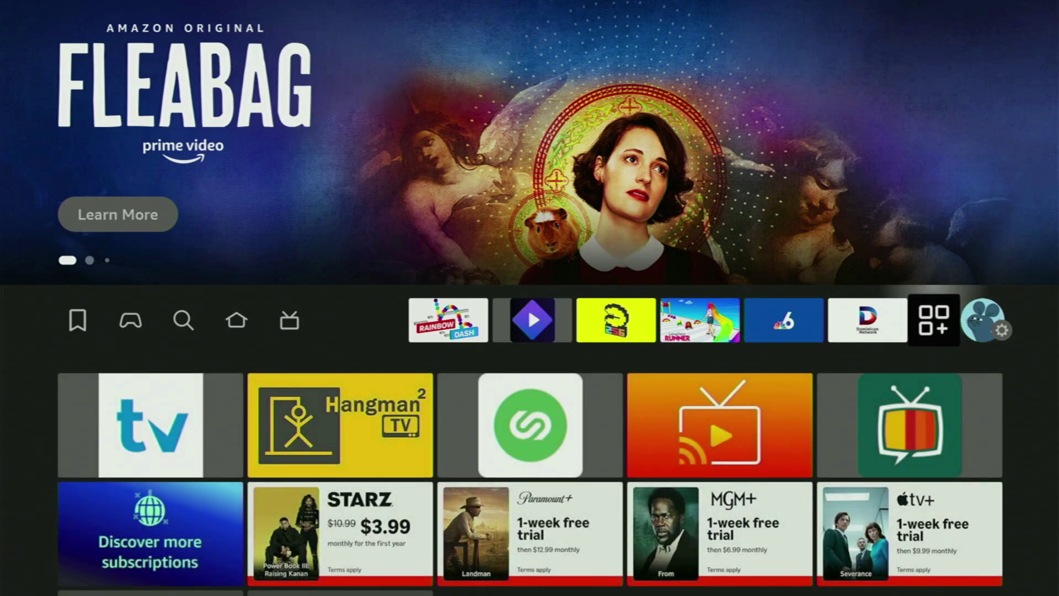
pyautogui.press('Return')
pyautogui.press('Down')
pyautogui.press('Down')
pyautogui.press('Right')
pyautogui.press('Right')
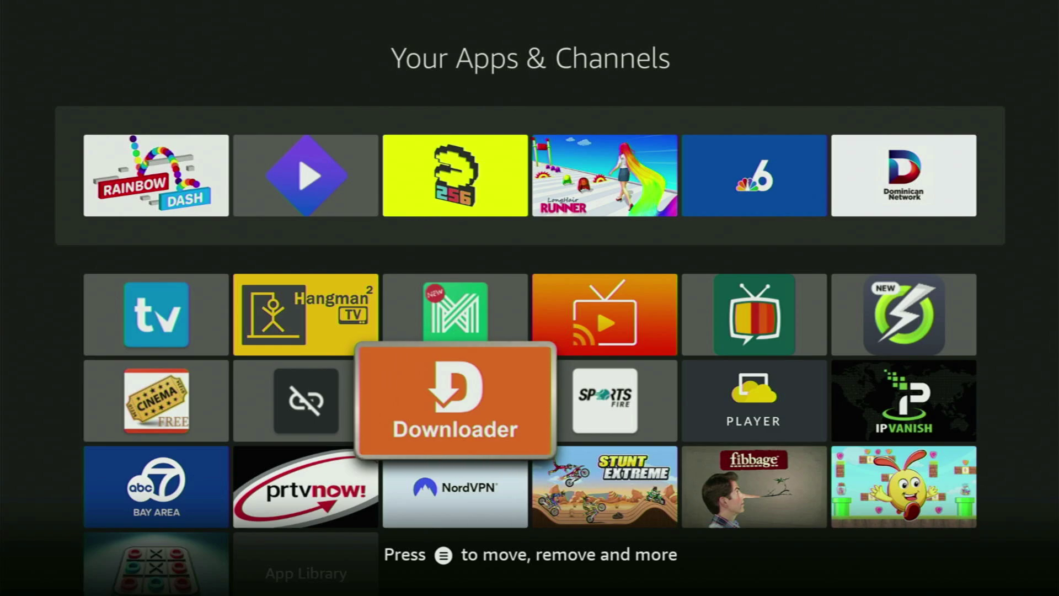
pyautogui.press('Down')
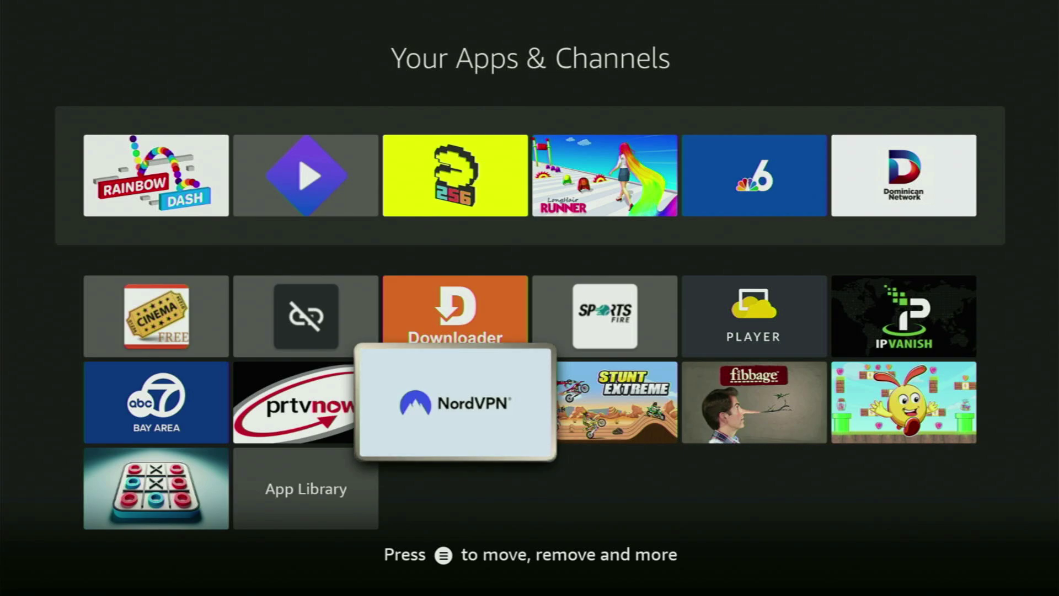
# Launch NordVPN and choose Countries from its side navigation
pyautogui.press('Return')
pyautogui.press('Left')
pyautogui.press('Left')
pyautogui.press('Down')
pyautogui.press('Down')
pyautogui.press('Down')
pyautogui.press('Down')
# Scroll the NordVPN country list from the D–F rows down past S and T
pyautogui.press('Down')
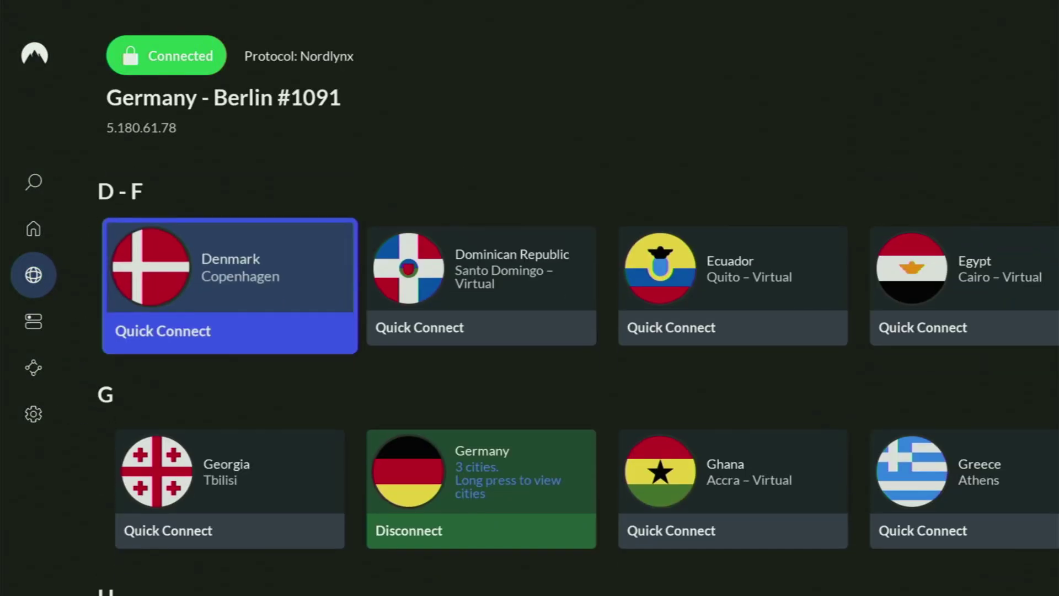
pyautogui.press('Down')
pyautogui.press('Down')
pyautogui.press('Down')
pyautogui.press('Down')
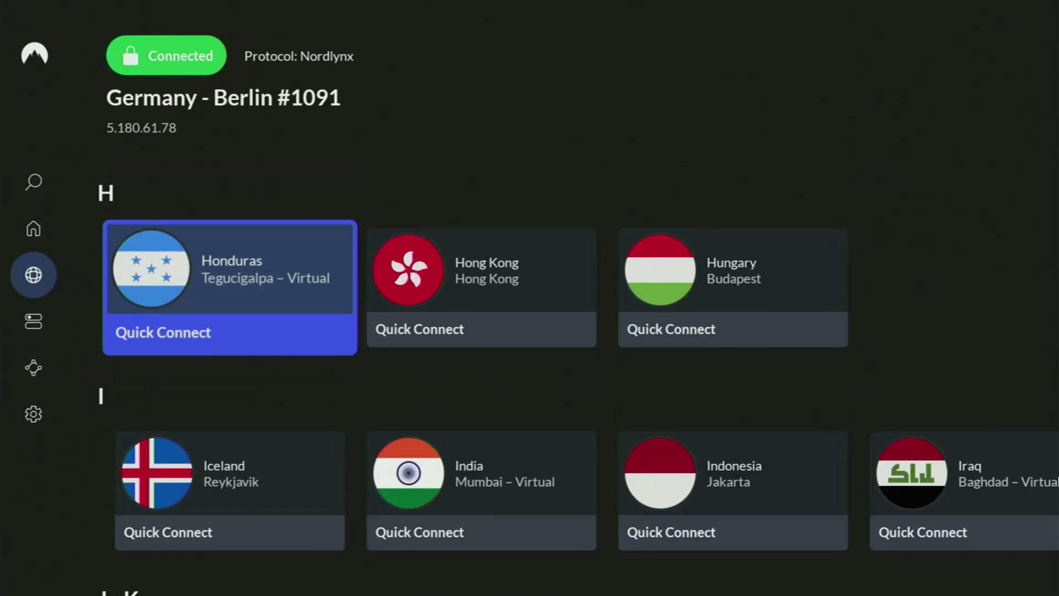
pyautogui.press('Down')
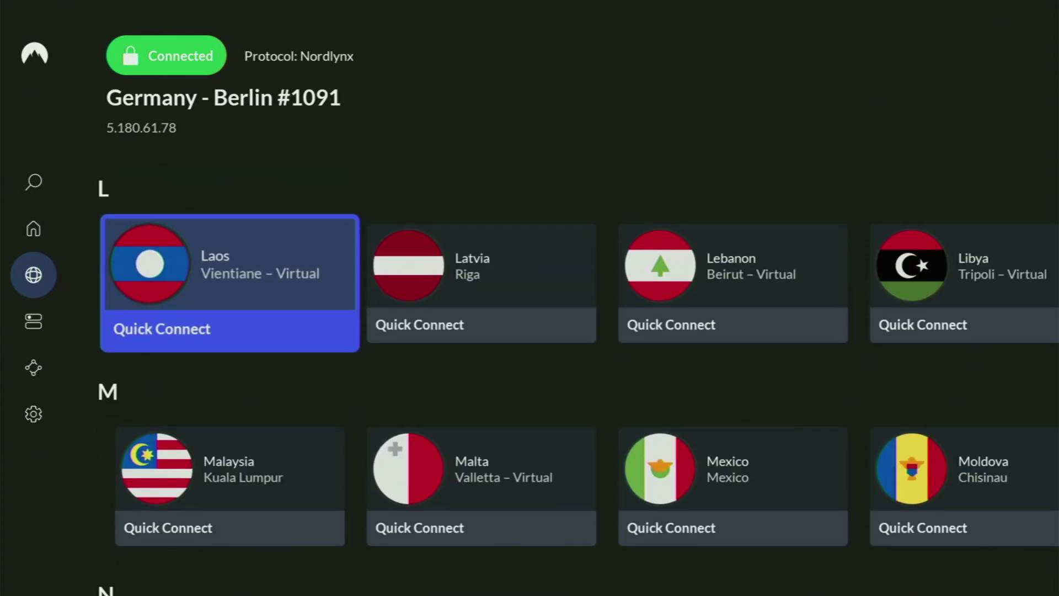
pyautogui.press('Down')
pyautogui.press('Right')
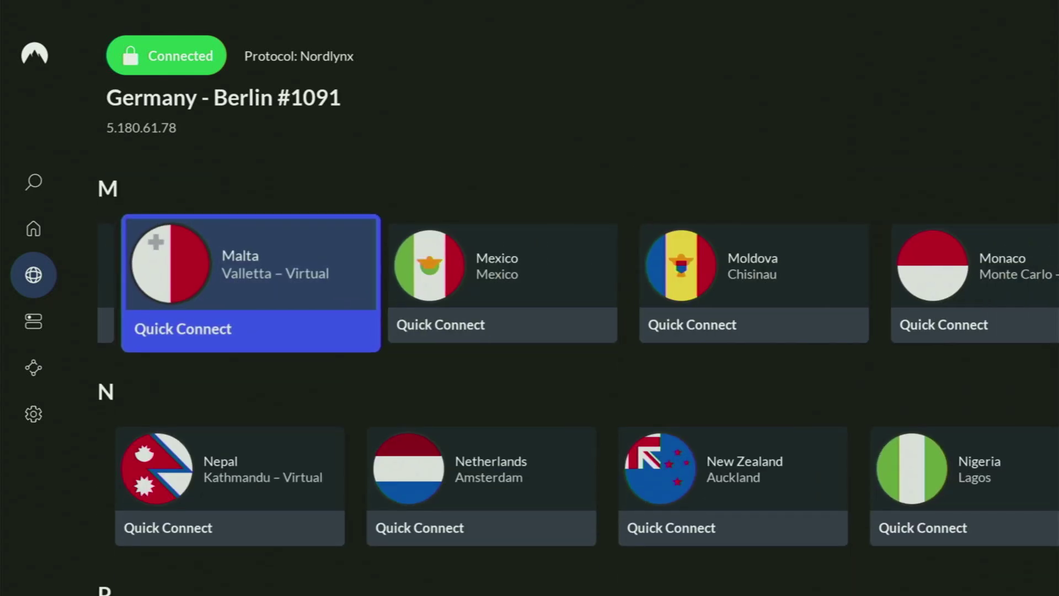
pyautogui.press('Down')
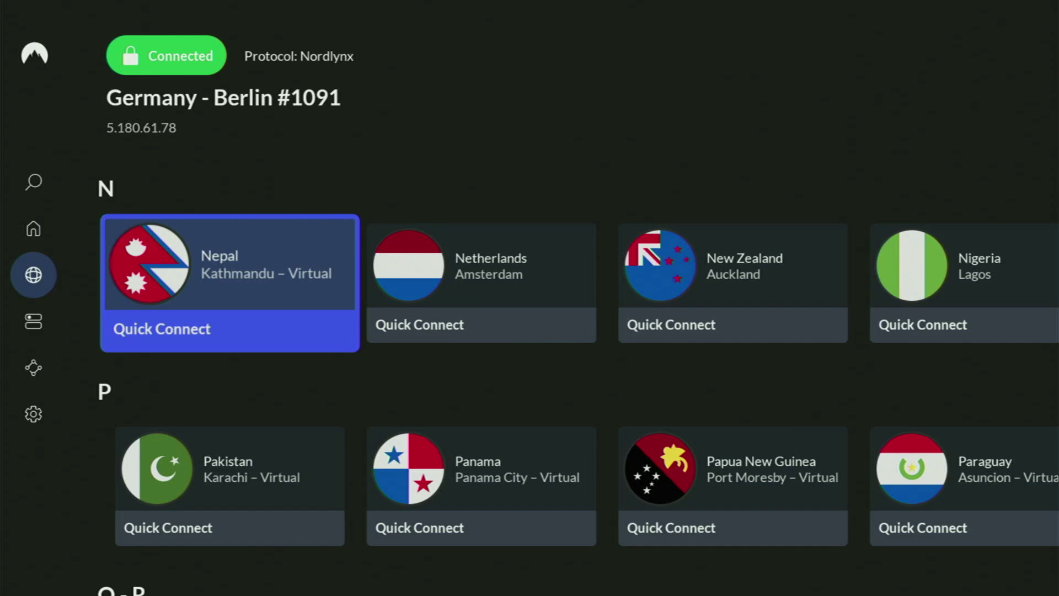
pyautogui.press('Down')
pyautogui.press('Down')
pyautogui.press('Down')
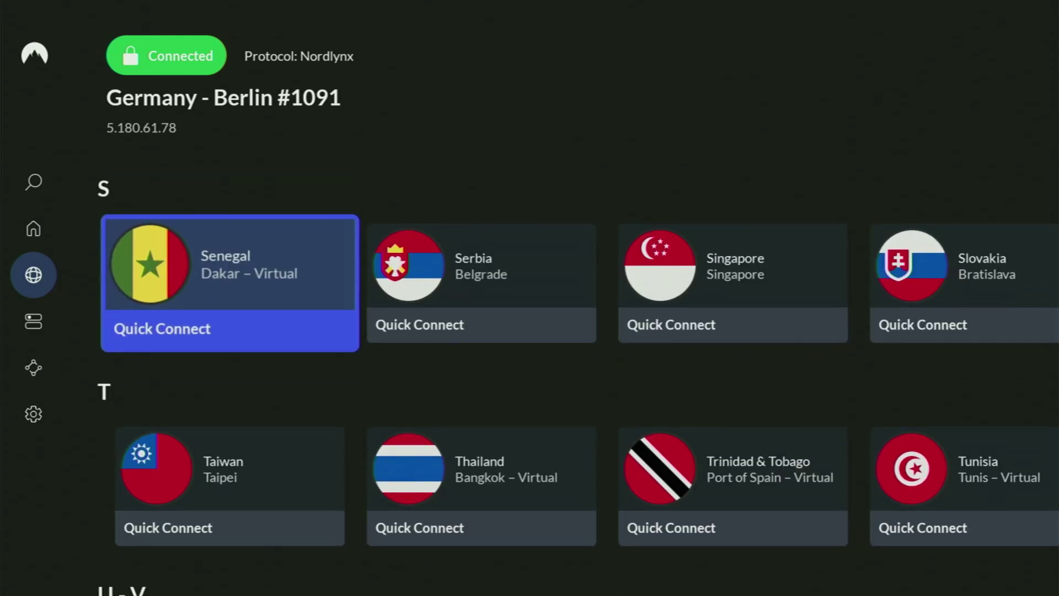
pyautogui.press('Down')
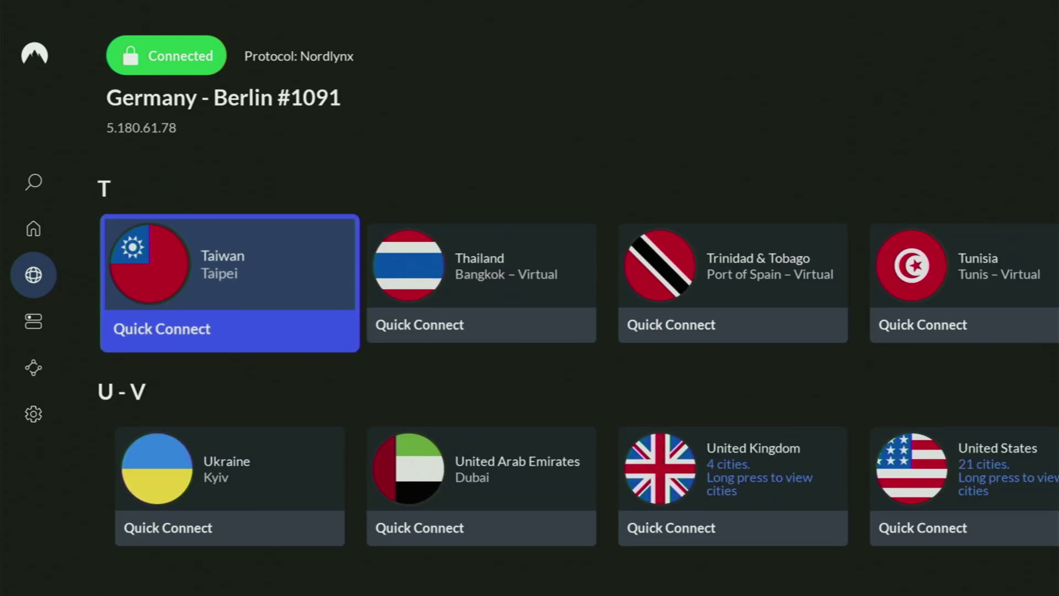
pyautogui.press('Down')
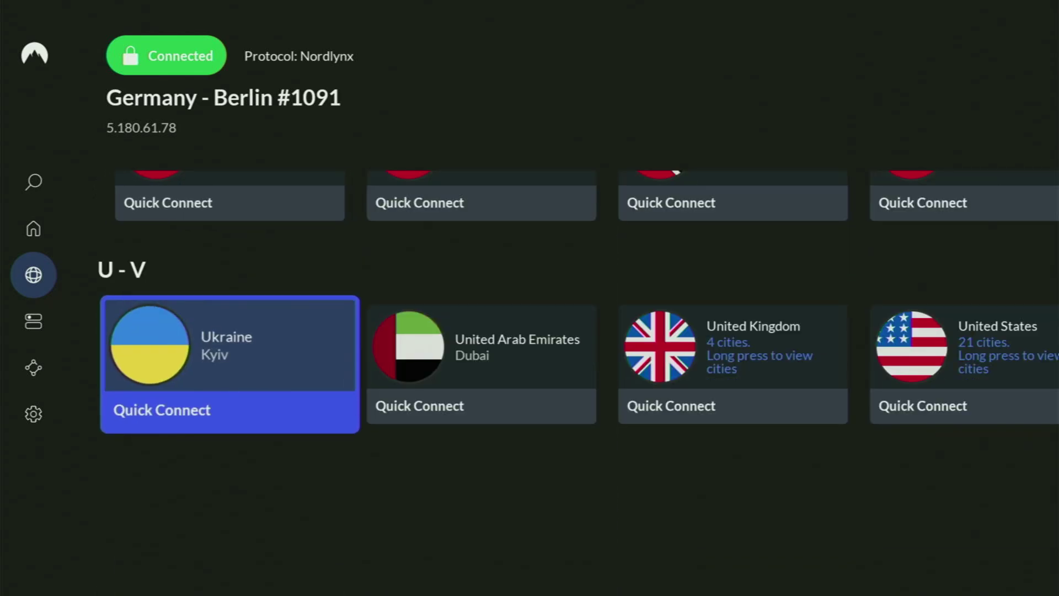
# Quick-connect to United Kingdom (London #2565), then browse the U–V row to Venezuela
pyautogui.press('Right')
pyautogui.press('Right')
pyautogui.press('Return')
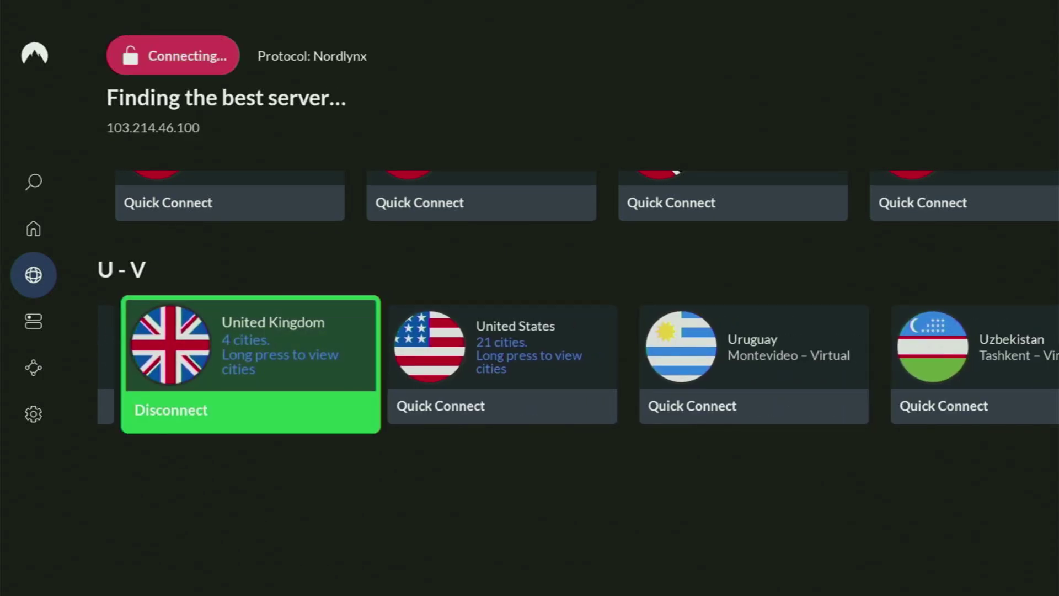
pyautogui.press('Right')
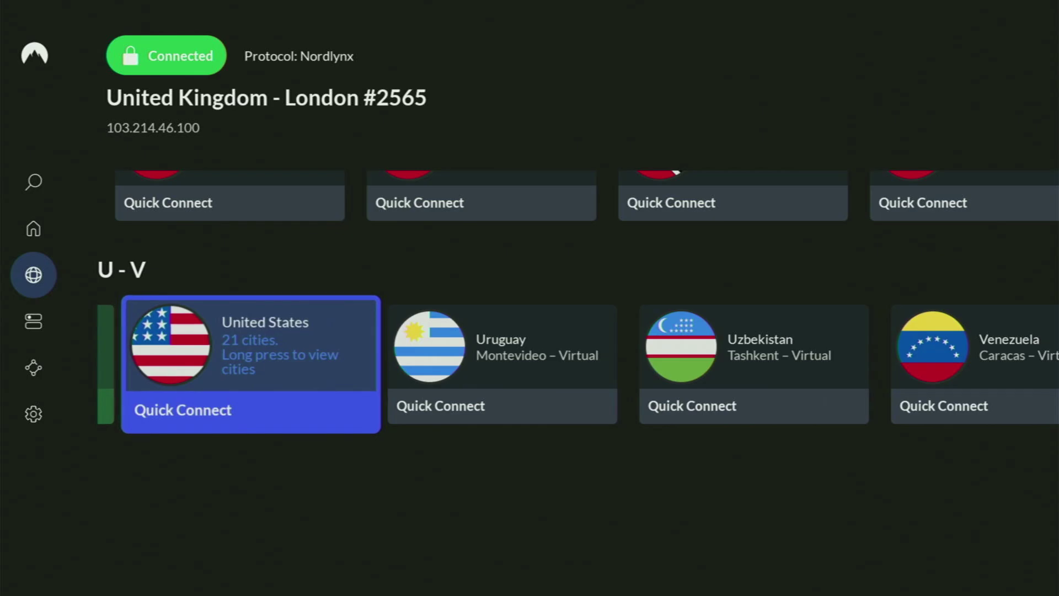
pyautogui.press('Right')
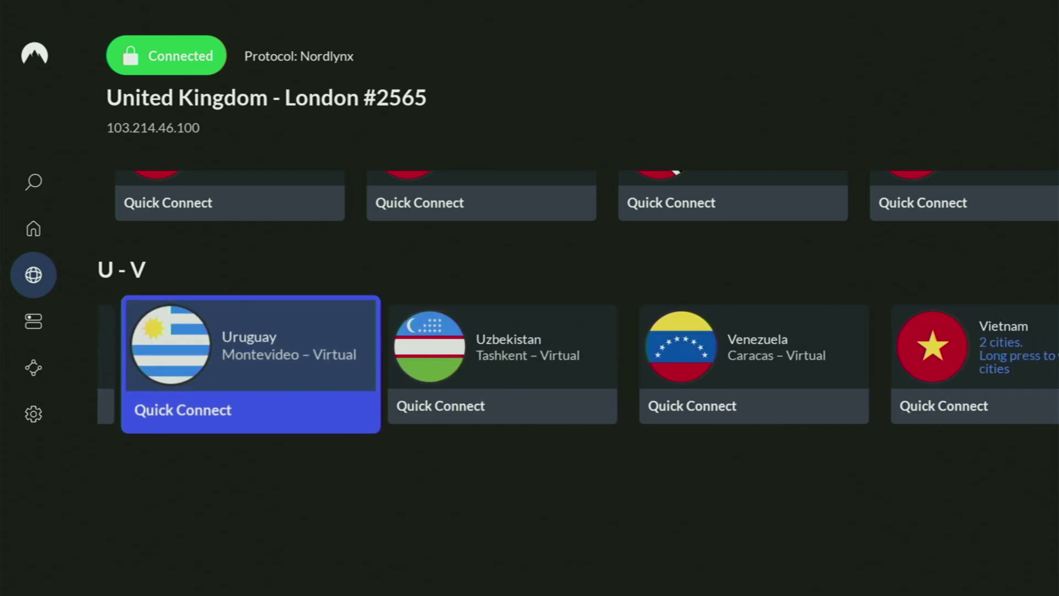
pyautogui.press('Right')
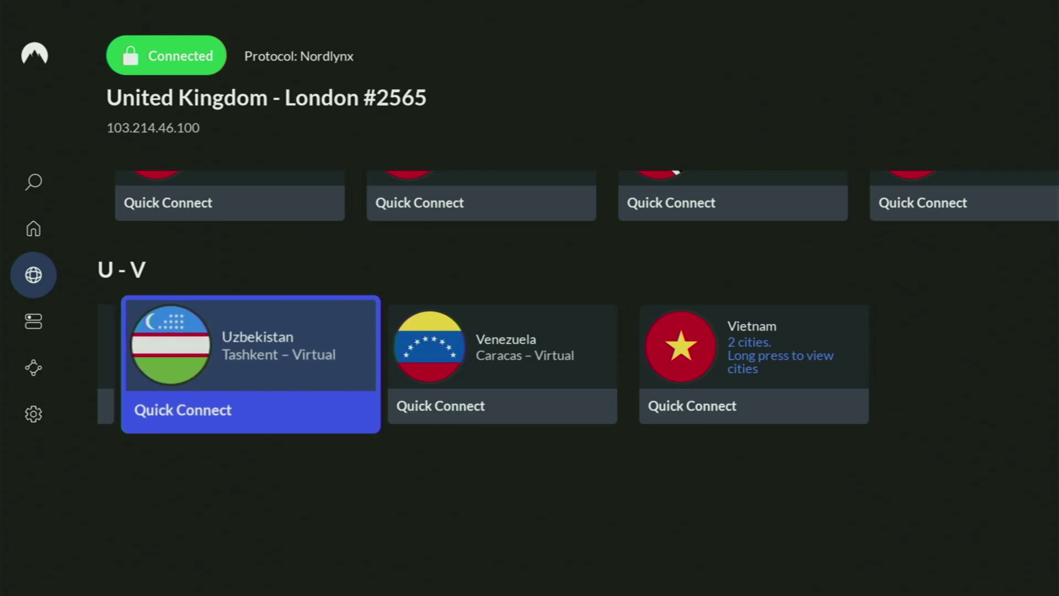
pyautogui.press('Right')
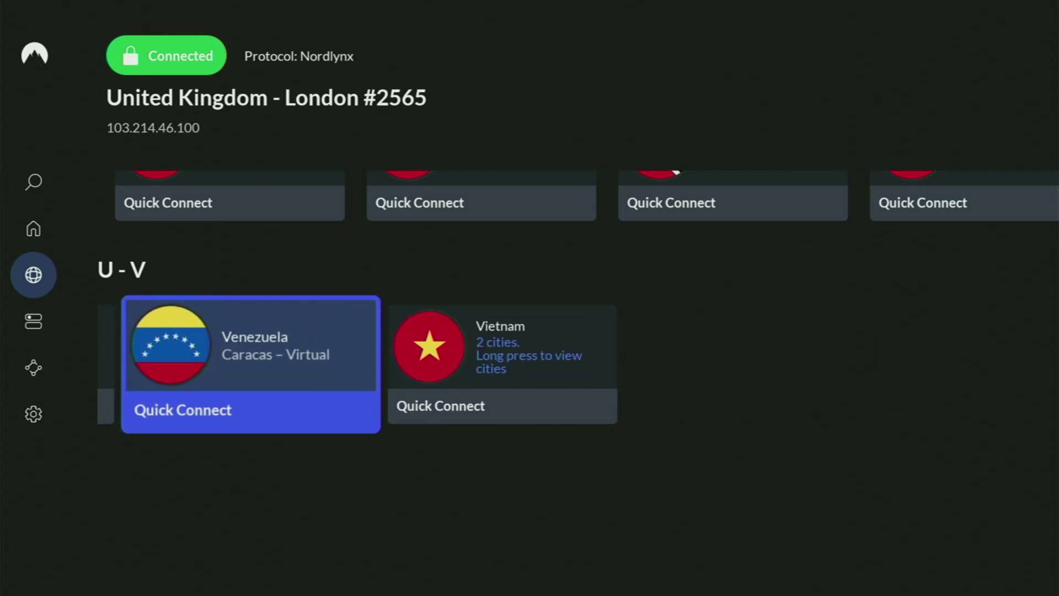
# Scroll back up through the T and S rows to the Q–R countries
pyautogui.press('Up')
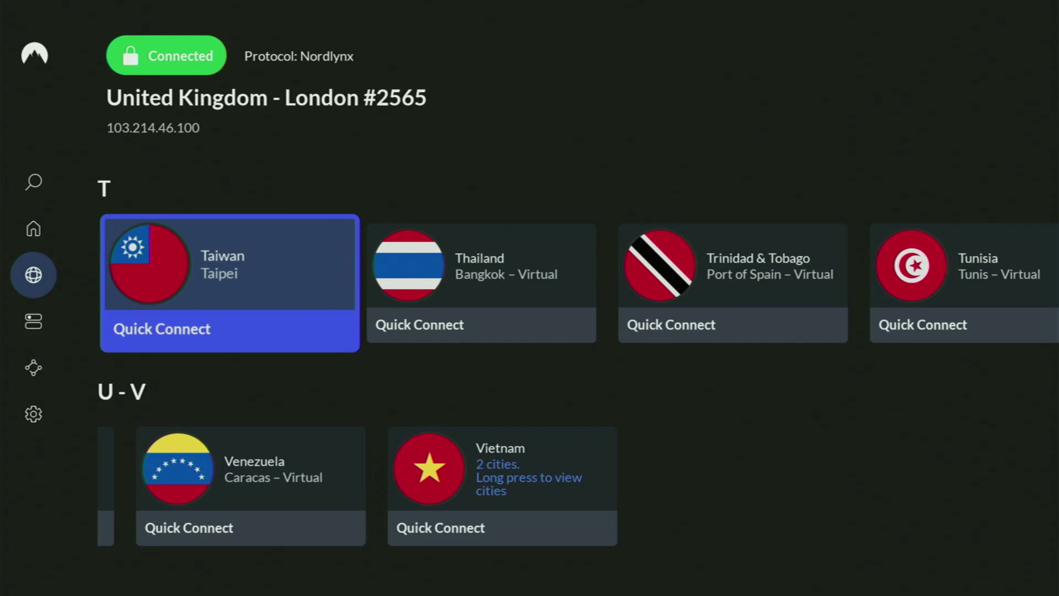
pyautogui.press('Up')
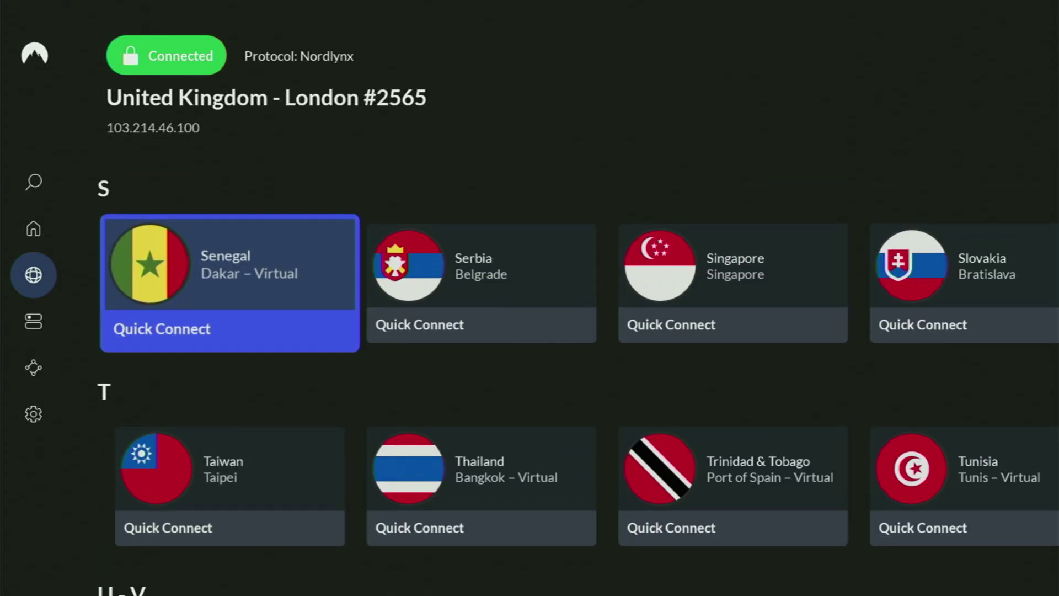
pyautogui.press('Up')
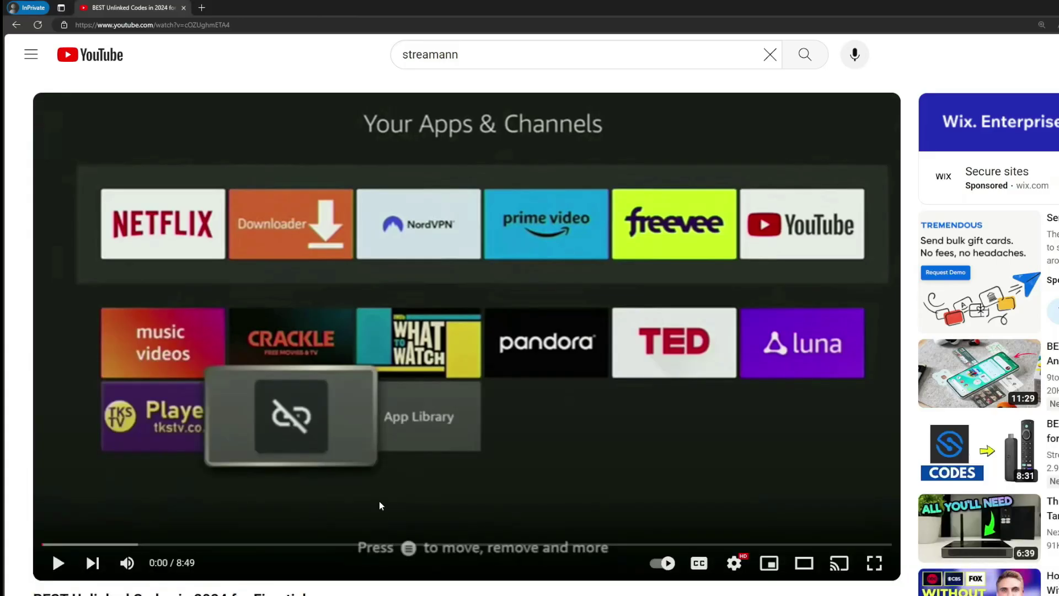
# Expand the video description and open the topvpnoffer.com link, highlighting '3 months extra'
pyautogui.scroll(-6, 378, 504)
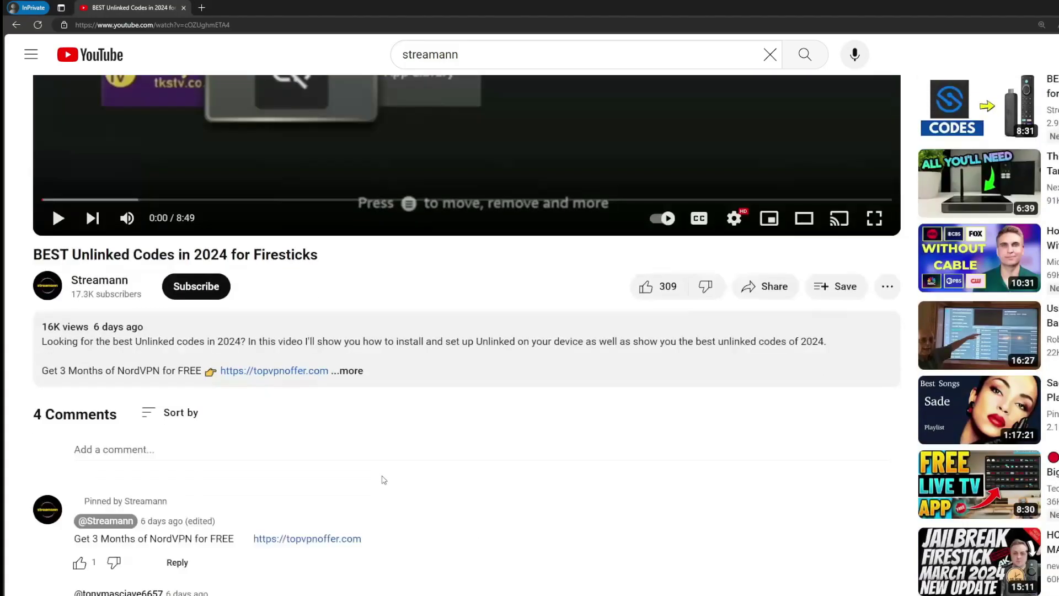
pyautogui.click(386, 316)
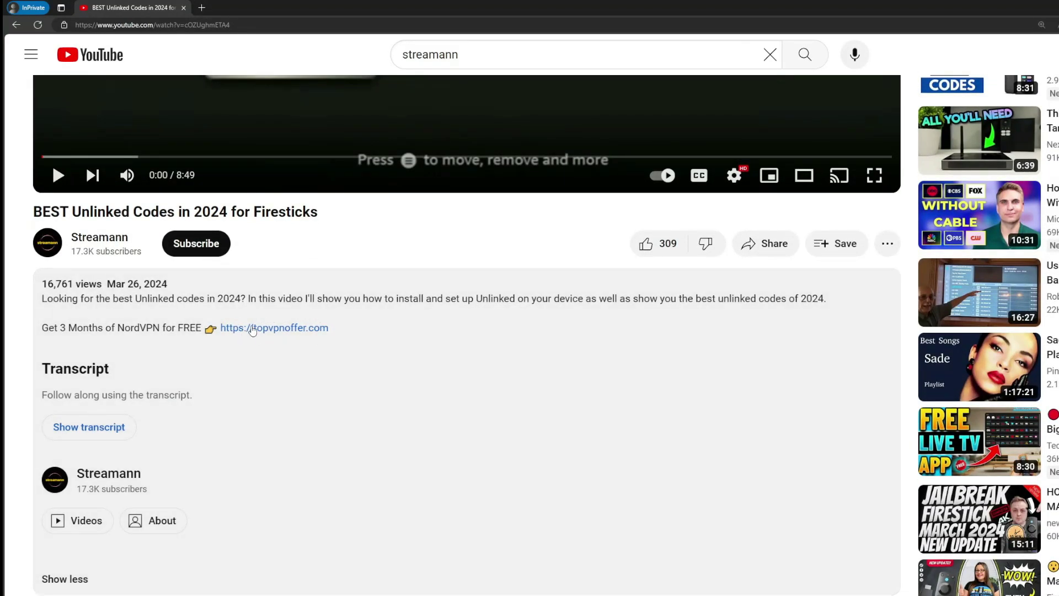
pyautogui.scroll(-5, 265, 392)
pyautogui.moveTo(386, 461); pyautogui.dragTo(253, 457)
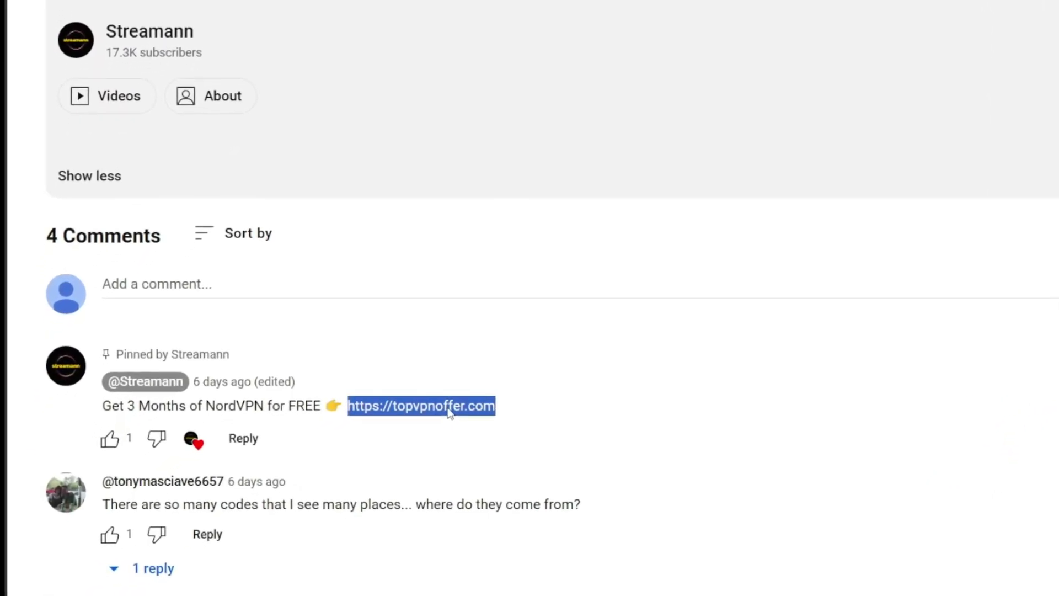
pyautogui.click(399, 427)
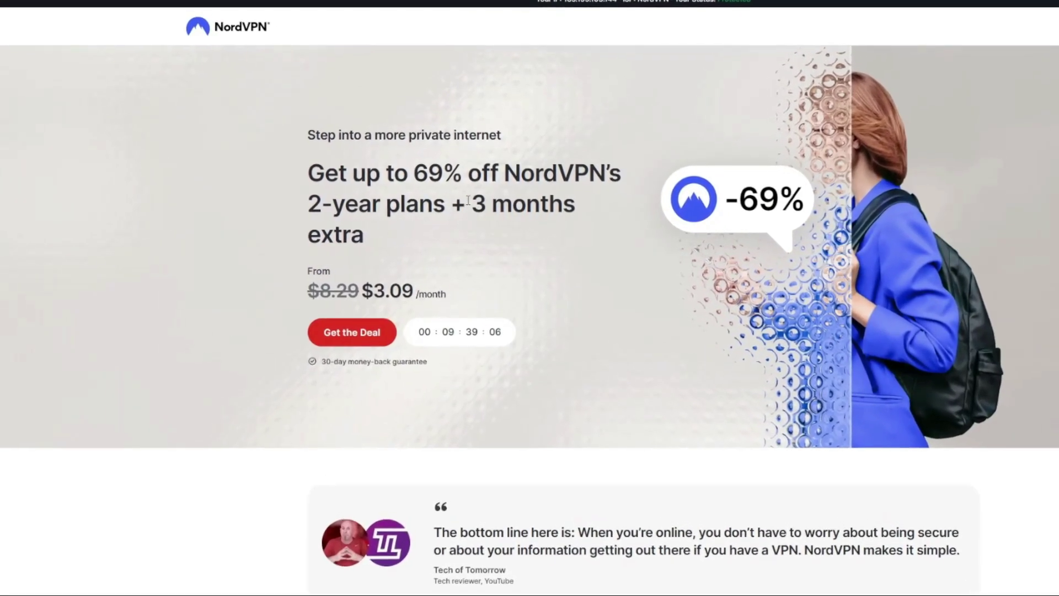
pyautogui.moveTo(468, 200); pyautogui.dragTo(578, 231)
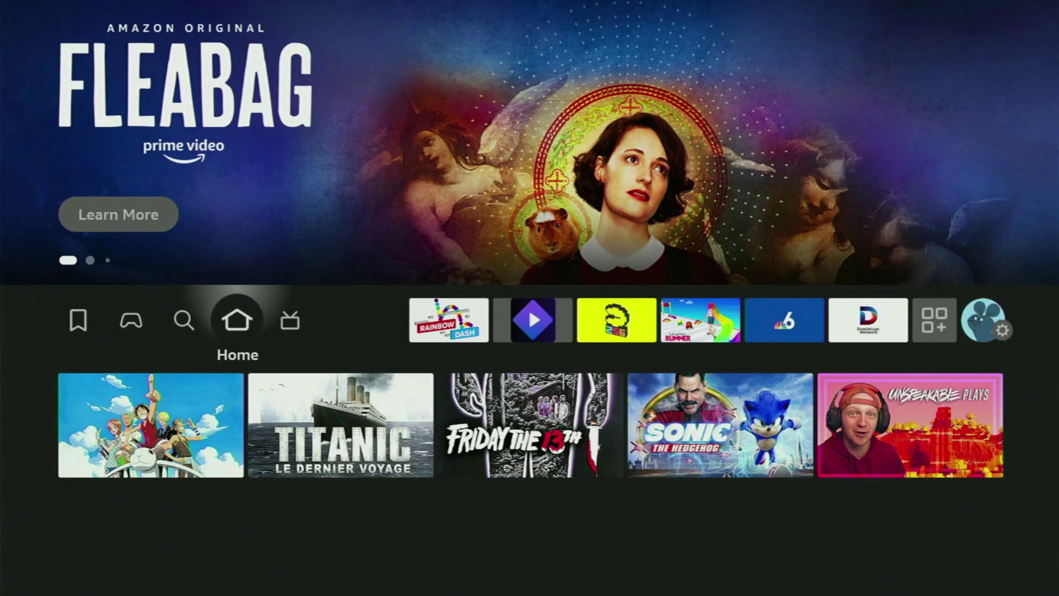
# Launch Downloader from Your Apps & Channels and bring up the keyboard for its address field
pyautogui.press('Right')
pyautogui.press('Right')
pyautogui.press('Right')
pyautogui.press('Right')
pyautogui.press('Right')
pyautogui.press('Right')
pyautogui.press('Right')
pyautogui.press('Right')
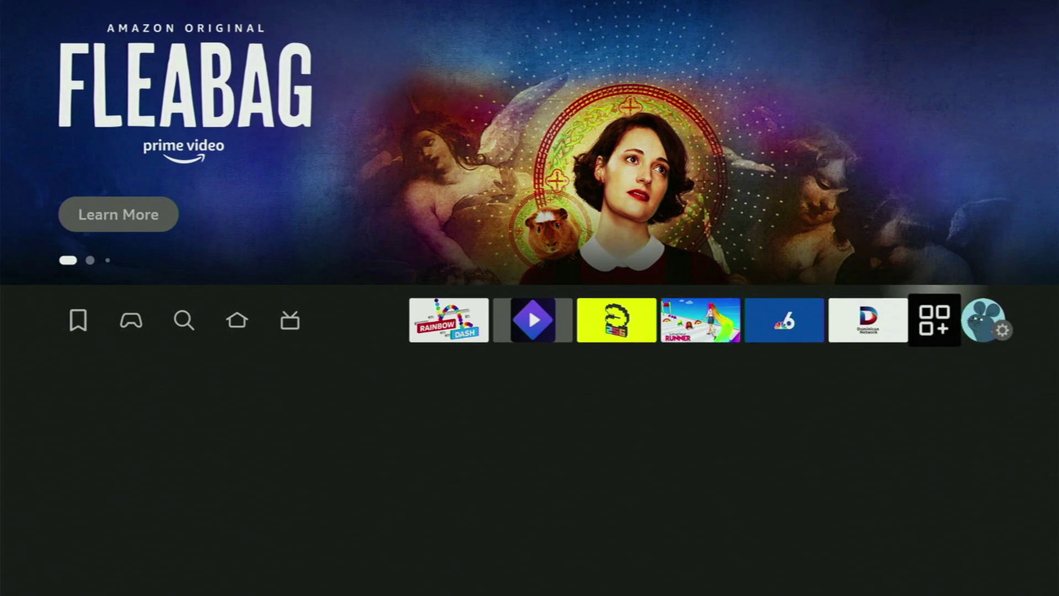
pyautogui.press('Return')
pyautogui.press('Down')
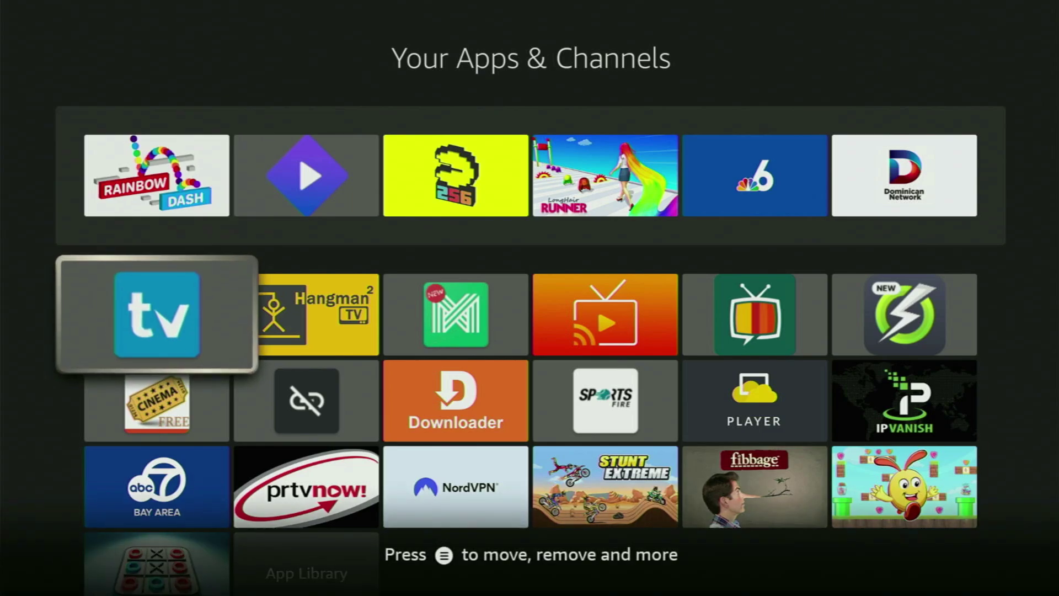
pyautogui.press('Down')
pyautogui.press('Right')
pyautogui.press('Right')
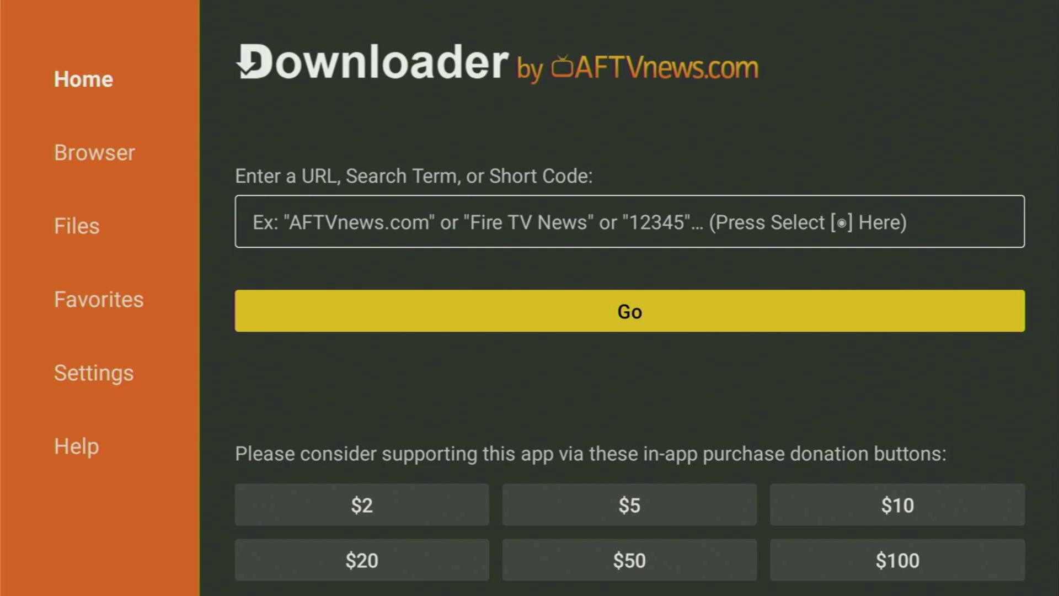
pyautogui.press('Up')
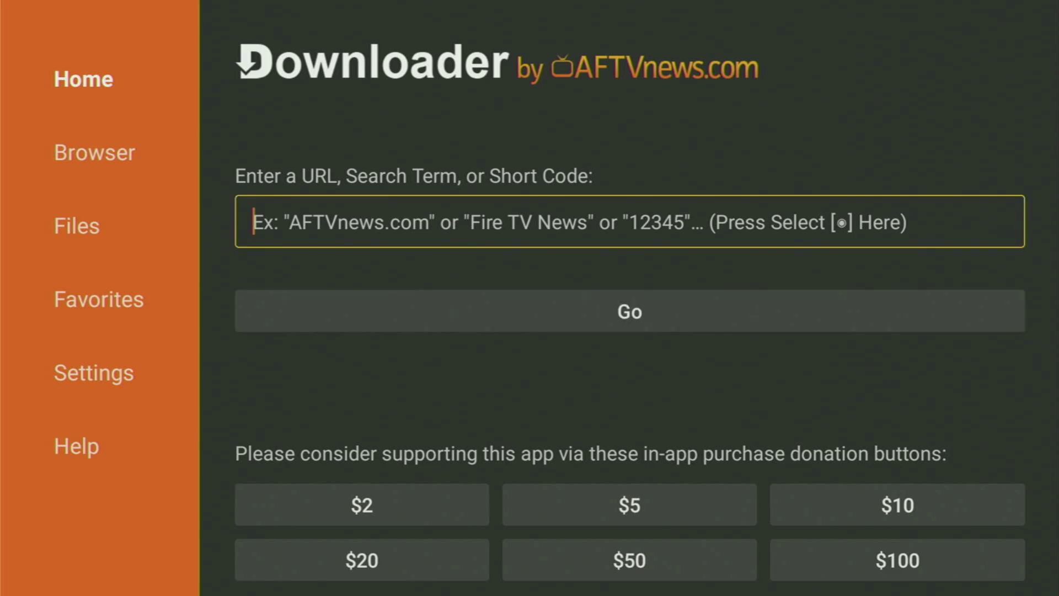
pyautogui.press('Return')
# Spell 'iptvsmarters' into the Downloader address field on the on-screen keyboard
pyautogui.press('Down')
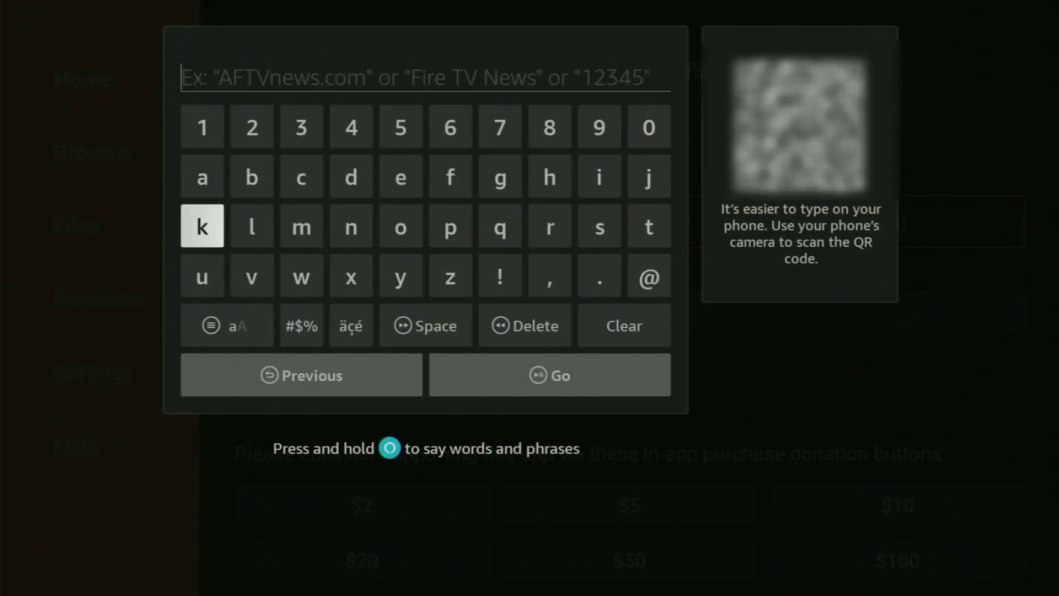
pyautogui.press('Right')
pyautogui.press('Right')
pyautogui.press('Right')
pyautogui.press('Right')
pyautogui.press('Right')
pyautogui.press('Right')
pyautogui.press('Right')
pyautogui.press('Right')
pyautogui.press('Up')
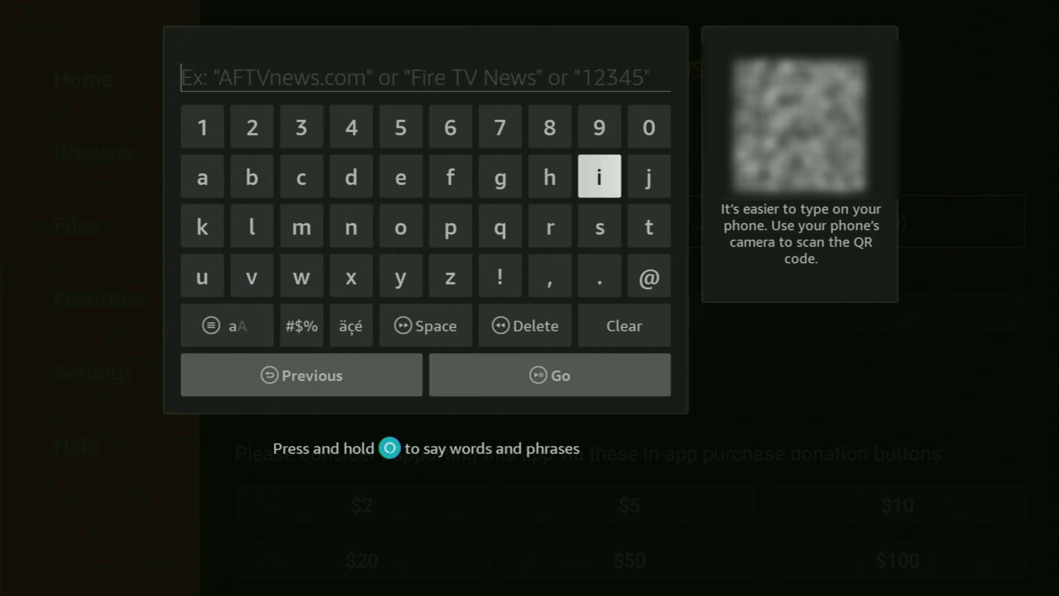
pyautogui.press('Return')
pyautogui.press('Down')
pyautogui.press('Left')
pyautogui.press('Left')
pyautogui.press('Left')
pyautogui.press('Return')
pyautogui.press('Right')
pyautogui.press('Right')
pyautogui.press('Right')
pyautogui.press('Right')
pyautogui.press('Return')
pyautogui.press('Down')
pyautogui.press('Right')
pyautogui.press('Right')
pyautogui.press('Return')
pyautogui.press('Up')
pyautogui.press('Right')
pyautogui.press('Right')
pyautogui.press('Right')
pyautogui.press('Right')
pyautogui.press('Right')
pyautogui.press('Right')
pyautogui.press('Right')
pyautogui.press('Return')
pyautogui.press('Left')
pyautogui.press('Left')
pyautogui.press('Left')
pyautogui.press('Left')
pyautogui.press('Left')
pyautogui.press('Left')
pyautogui.press('Return')
pyautogui.press('Up')
# Add '.com' to complete iptvsmarters.com and move down to submit the address
pyautogui.press('Left')
pyautogui.press('Left')
pyautogui.press('Return')
pyautogui.press('Down')
pyautogui.press('Right')
pyautogui.press('Right')
pyautogui.press('Right')
pyautogui.press('Right')
pyautogui.press('Right')
pyautogui.press('Right')
pyautogui.press('Right')
pyautogui.press('Return')
pyautogui.press('Right')
pyautogui.press('Right')
pyautogui.press('Return')
pyautogui.press('Up')
pyautogui.press('Left')
pyautogui.press('Left')
pyautogui.press('Left')
pyautogui.press('Left')
pyautogui.press('Left')
pyautogui.press('Return')
pyautogui.press('Down')
pyautogui.press('Right')
pyautogui.press('Right')
pyautogui.press('Right')
pyautogui.press('Return')
pyautogui.press('Right')
pyautogui.press('Return')
pyautogui.press('Down')
pyautogui.press('Return')
pyautogui.press('Up')
pyautogui.press('Left')
pyautogui.press('Left')
pyautogui.press('Left')
pyautogui.press('Left')
pyautogui.press('Left')
pyautogui.press('Left')
pyautogui.press('Up')
pyautogui.press('Return')
pyautogui.press('Down')
pyautogui.press('Right')
pyautogui.press('Right')
pyautogui.press('Return')
pyautogui.press('Left')
pyautogui.press('Left')
pyautogui.press('Return')
pyautogui.press('Down')
pyautogui.press('Down')
pyautogui.press('Down')
pyautogui.press('Right')
# Load iptvsmarters.com and scroll down to the Download Latest Version section offering v4.0.6
pyautogui.press('Return')
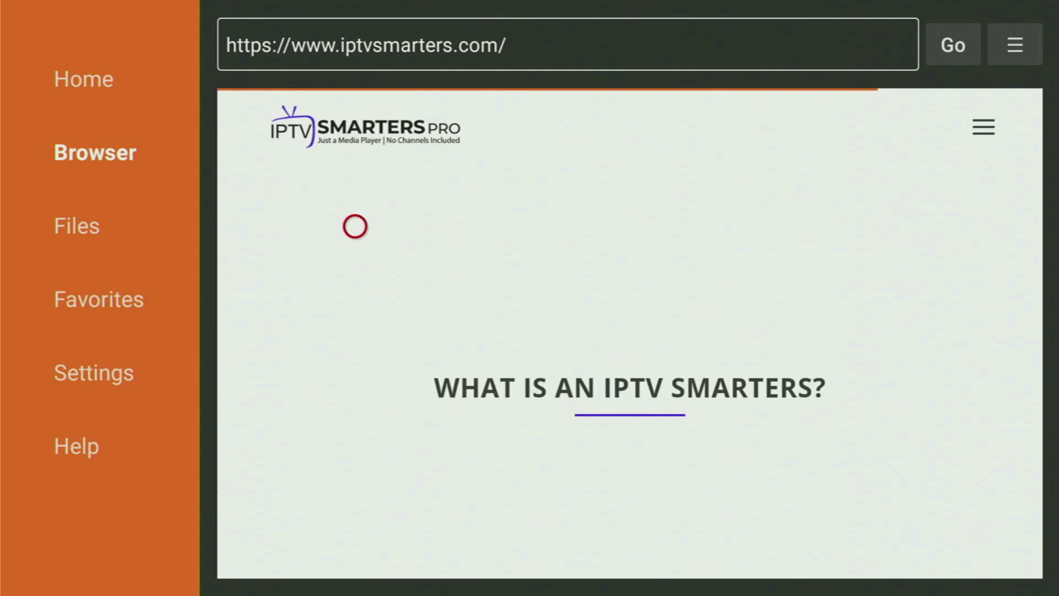
pyautogui.scroll(-1, 355, 556)
pyautogui.scroll(-10, 355, 555)
pyautogui.scroll(-6, 354, 556)
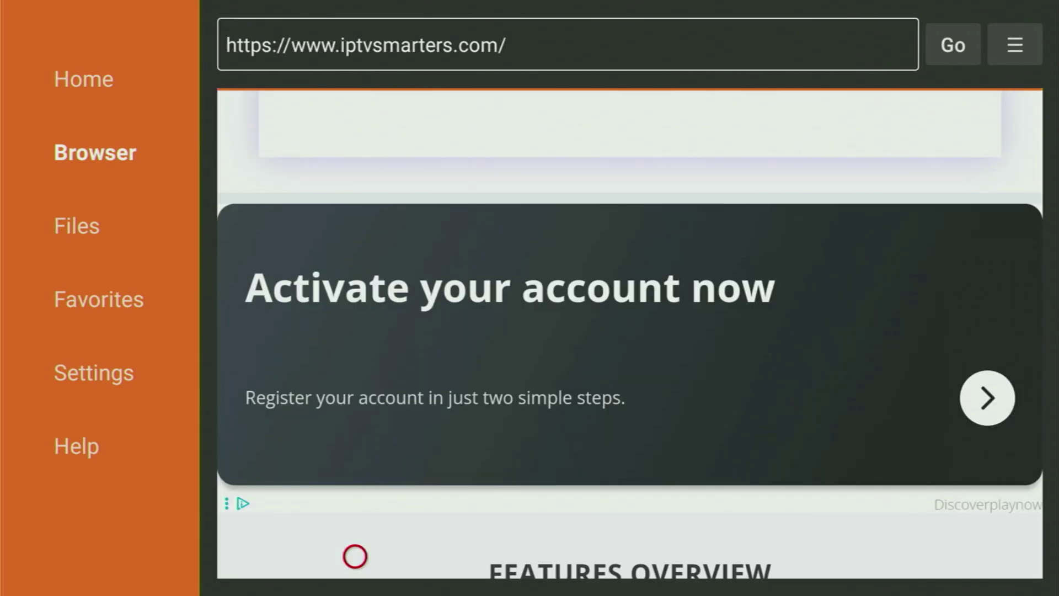
pyautogui.scroll(-15, 355, 556)
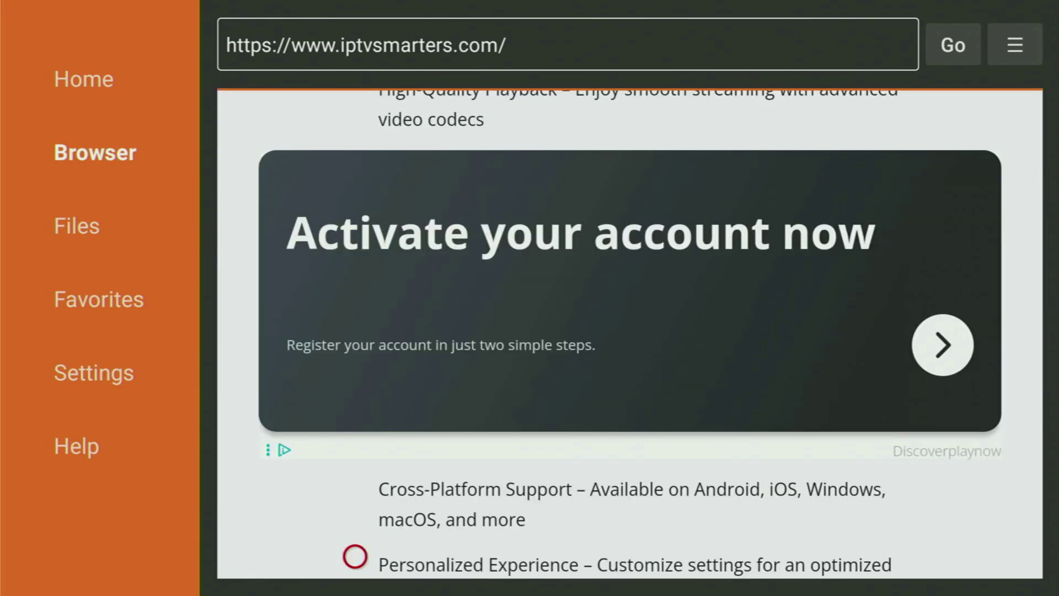
pyautogui.scroll(-15, 354, 556)
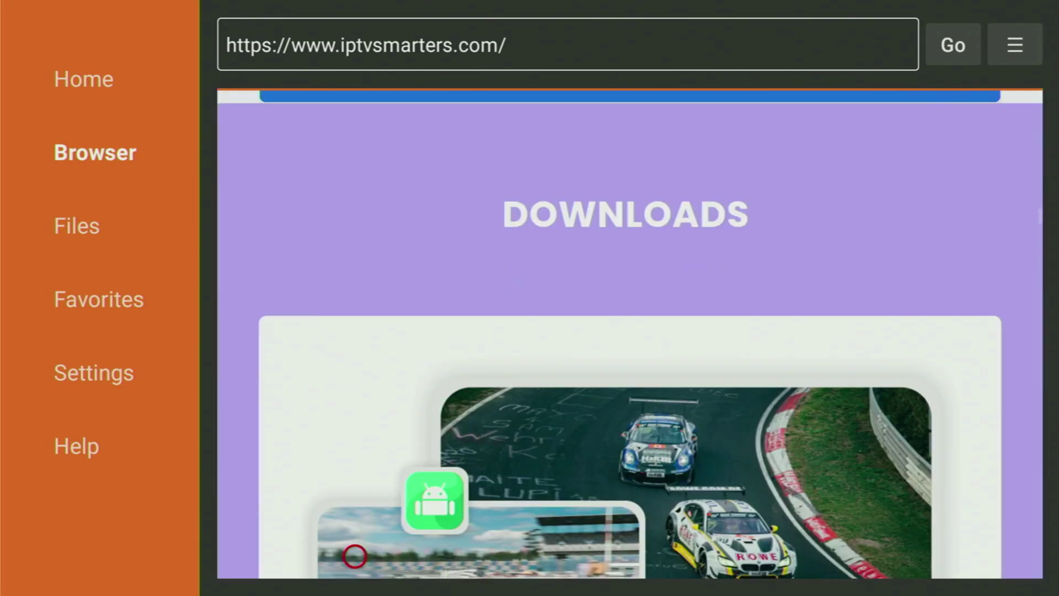
pyautogui.scroll(-4, 355, 556)
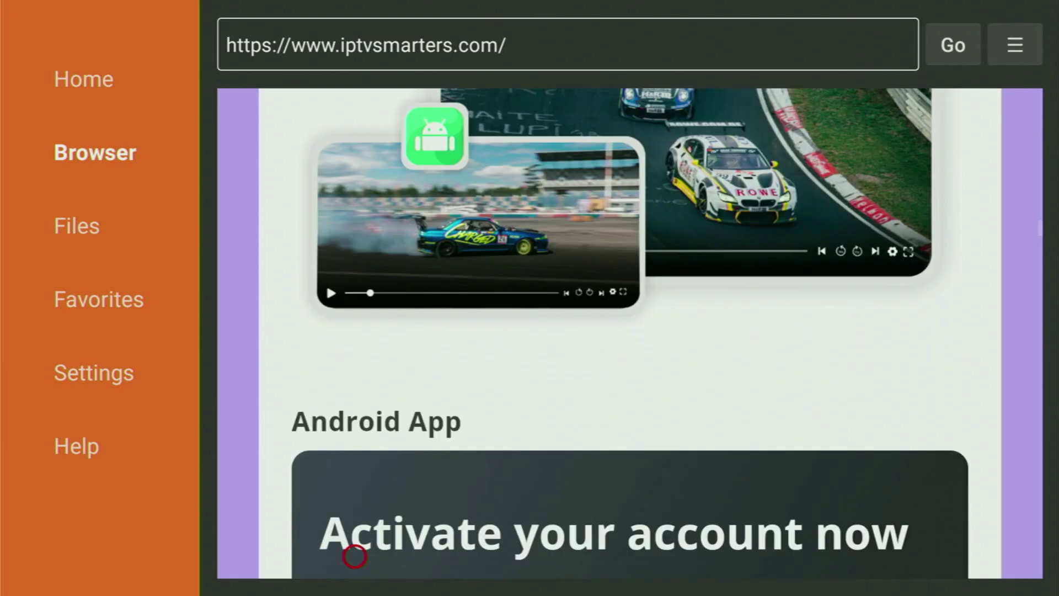
pyautogui.scroll(-4, 354, 556)
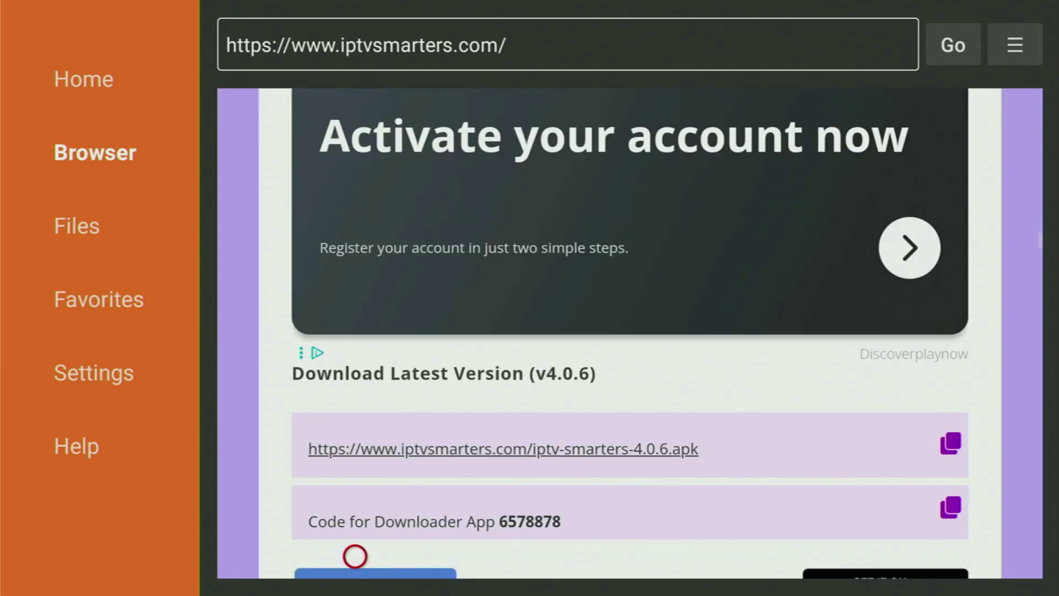
pyautogui.scroll(-1, 354, 556)
pyautogui.scroll(-1, 354, 556)
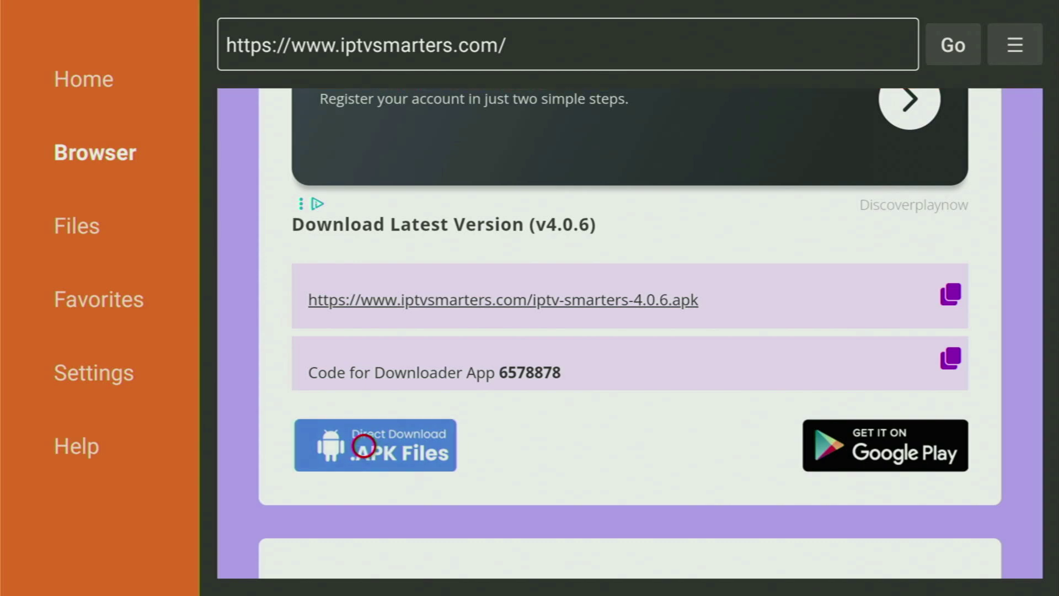
# Download the 78.6 MB iptv-smarters-4.0.6.apk using the Direct Download APK Files button
pyautogui.click(364, 445)
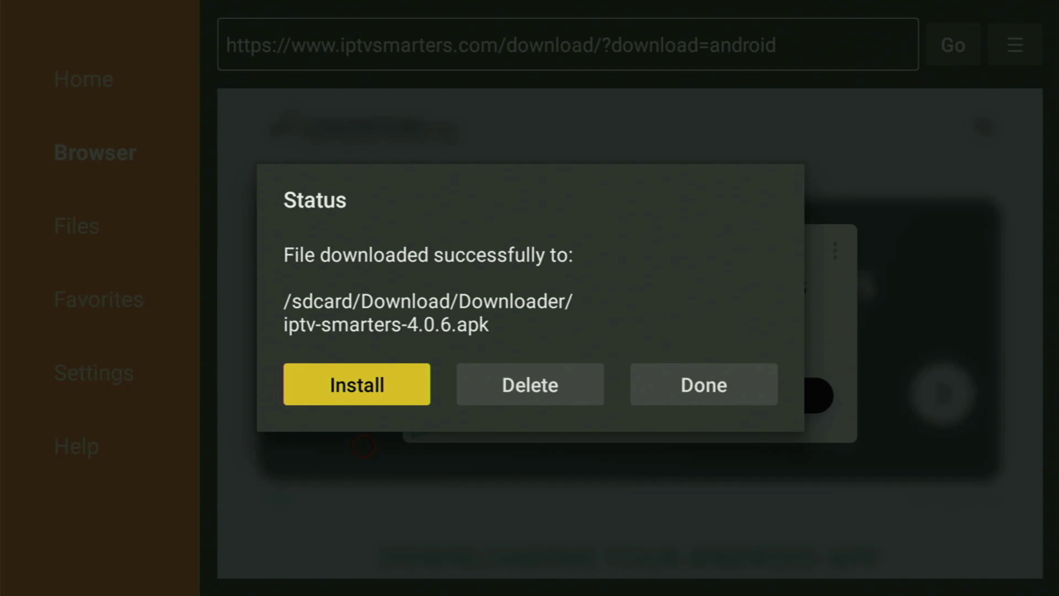
# Delete the downloaded iptv-smarters-4.0.6.apk file and confirm the deletion
pyautogui.press('Right')
pyautogui.press('Return')
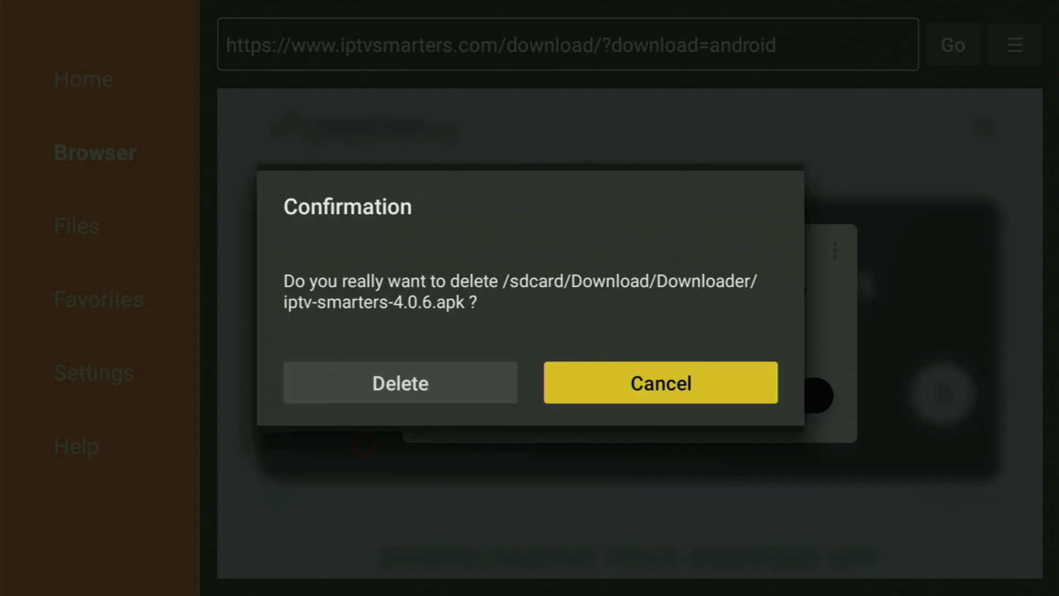
pyautogui.press('Left')
pyautogui.press('Return')
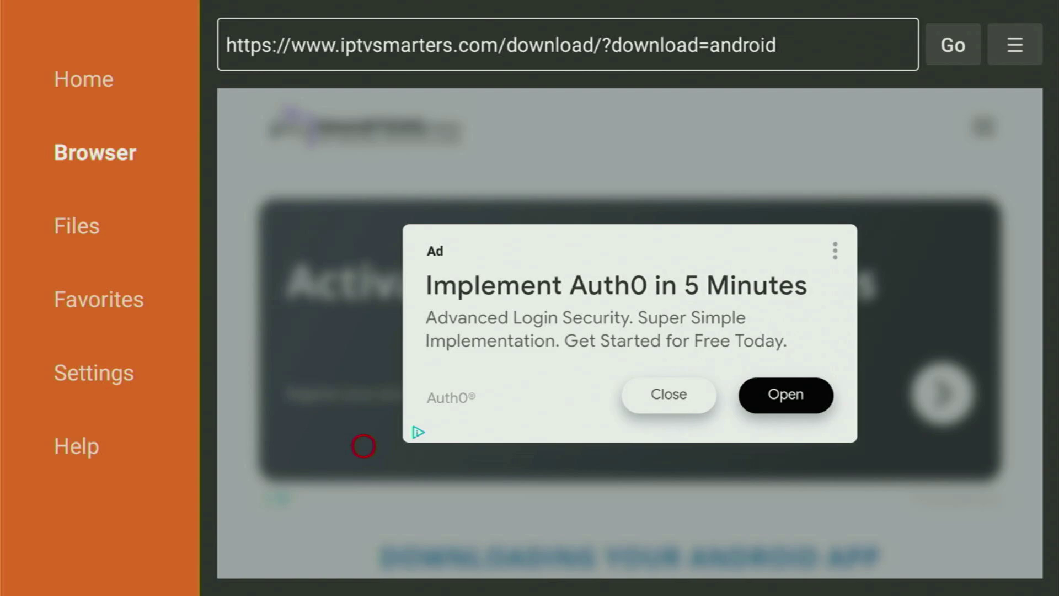
# Return to the Fire TV home screen and move along the row toward the Apps icon
pyautogui.press('Home')
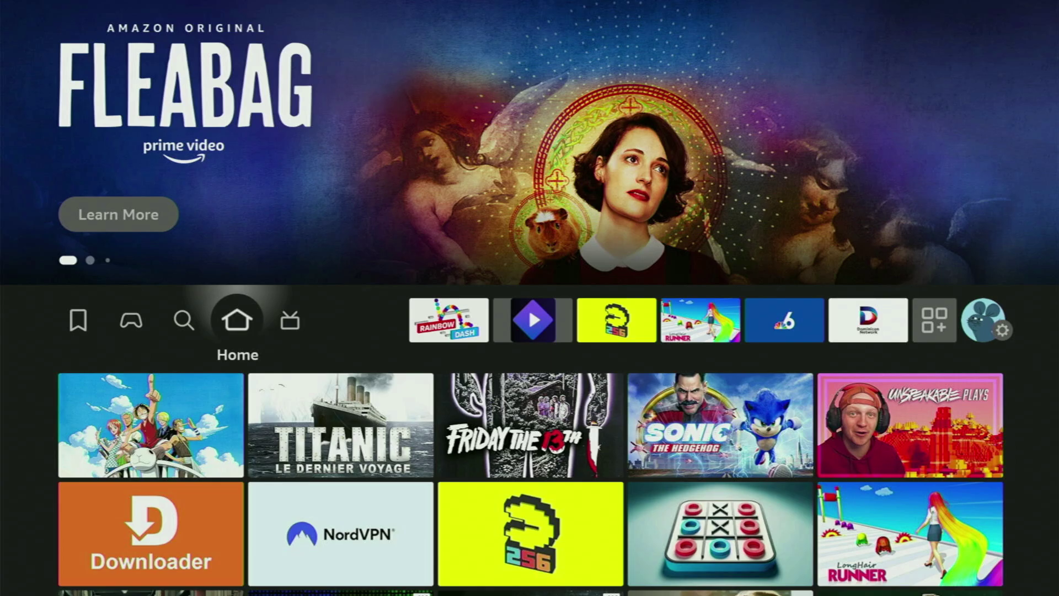
pyautogui.press('Right')
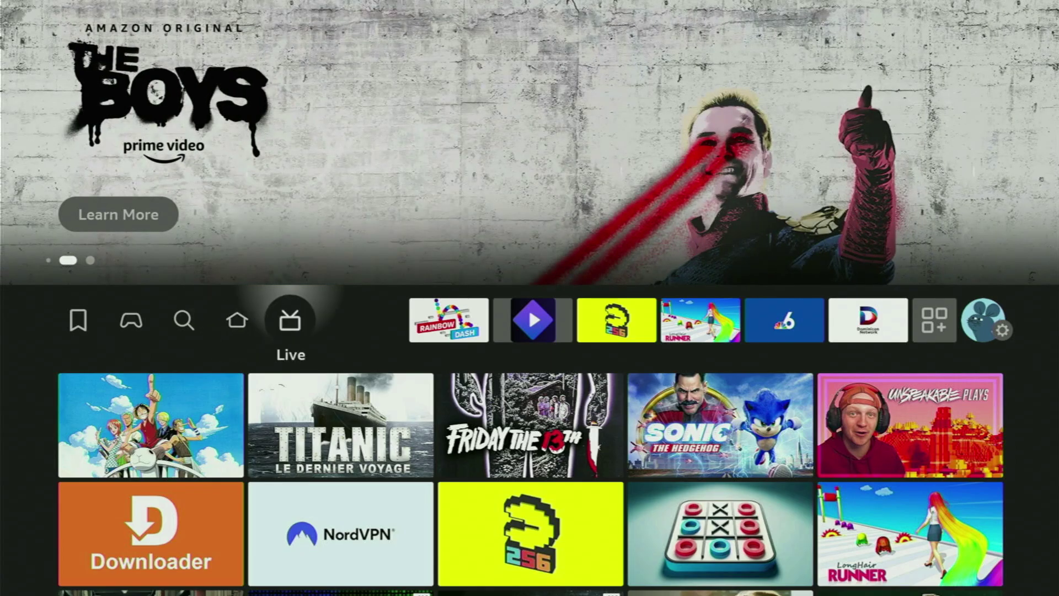
pyautogui.press('Right')
pyautogui.press('Right')
pyautogui.press('Right')
pyautogui.press('Right')
pyautogui.press('Right')
pyautogui.press('Right')
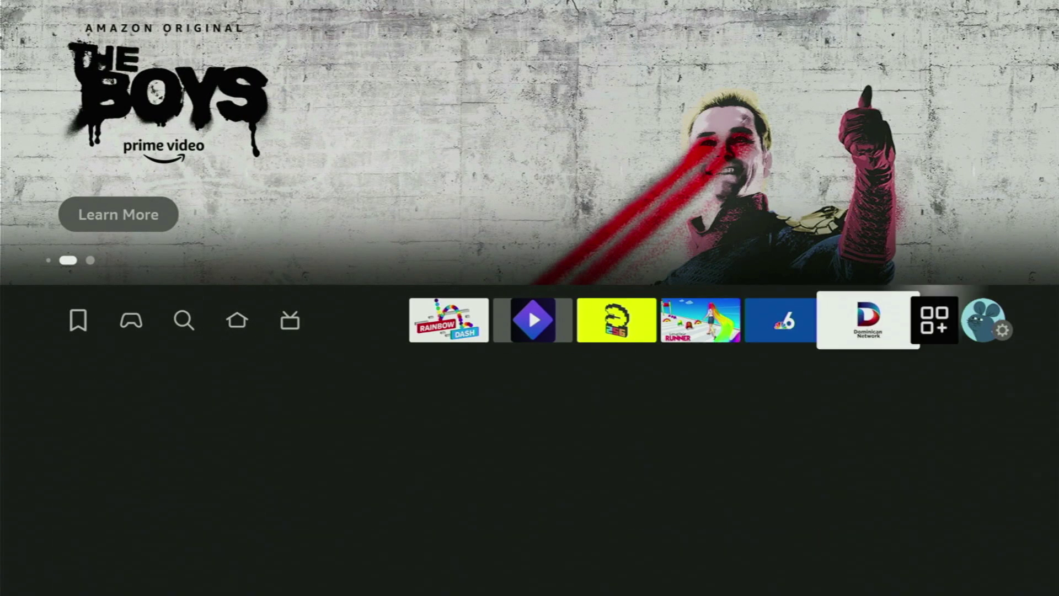
# Open Your Apps & Channels and move IPTV Smarters to the front of the list
pyautogui.press('Right')
pyautogui.press('Return')
pyautogui.press('Down')
pyautogui.press('Down')
pyautogui.press('Down')
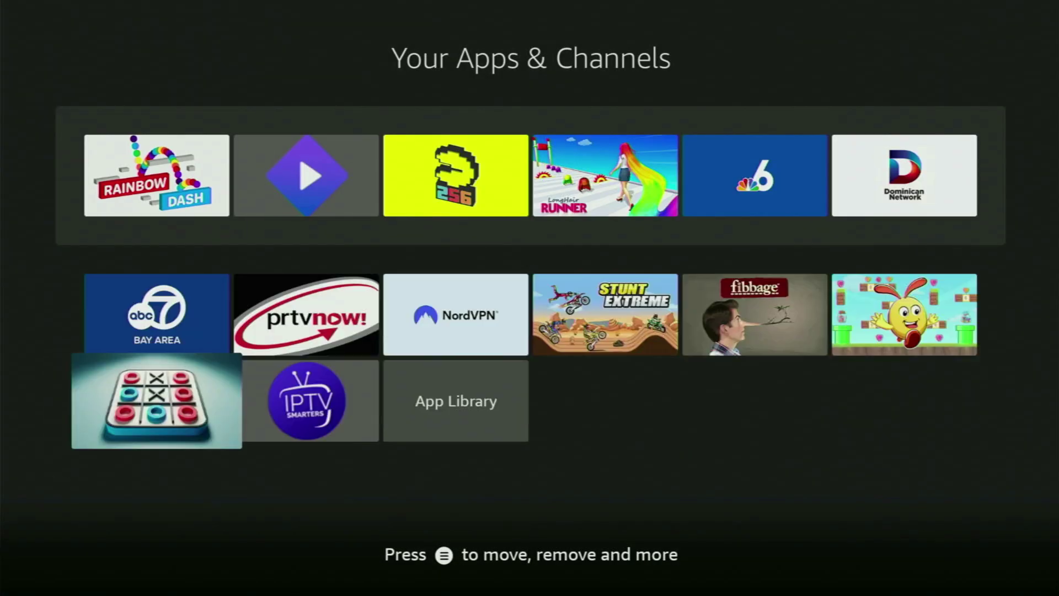
pyautogui.press('Right')
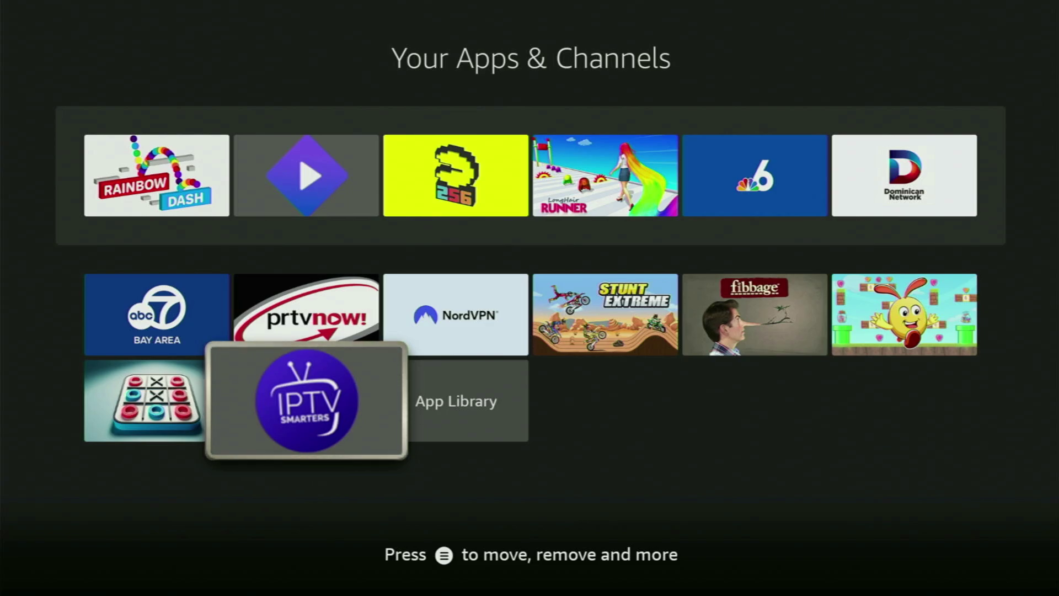
pyautogui.press('Menu')
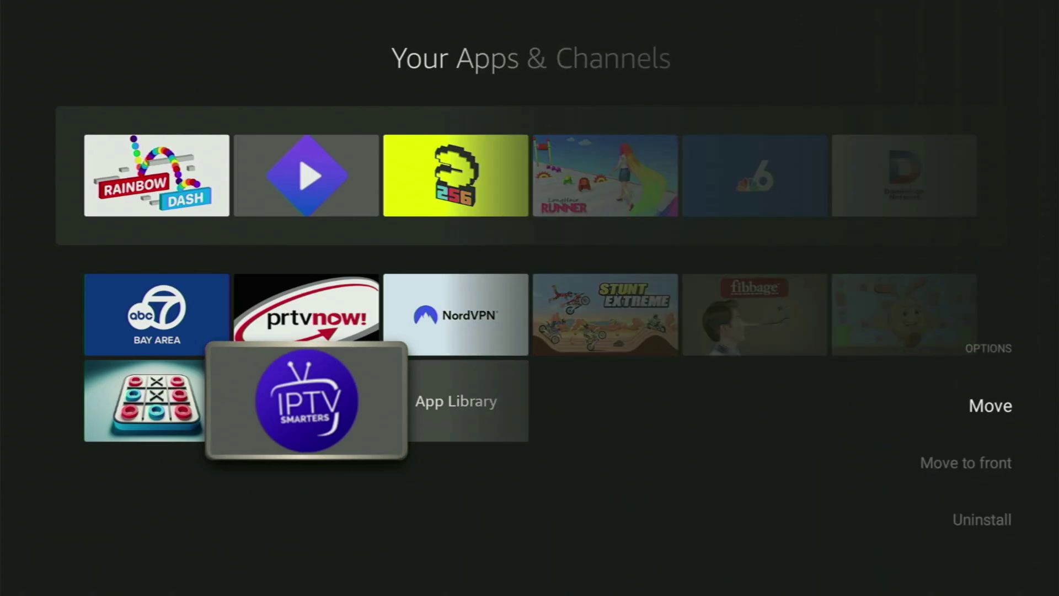
pyautogui.press('Down')
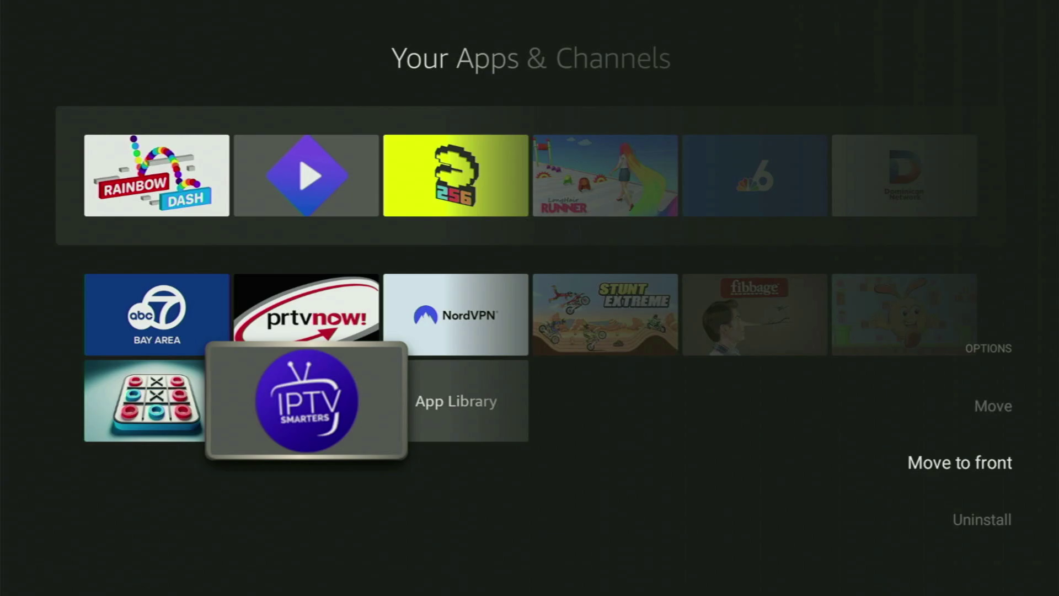
pyautogui.press('Return')
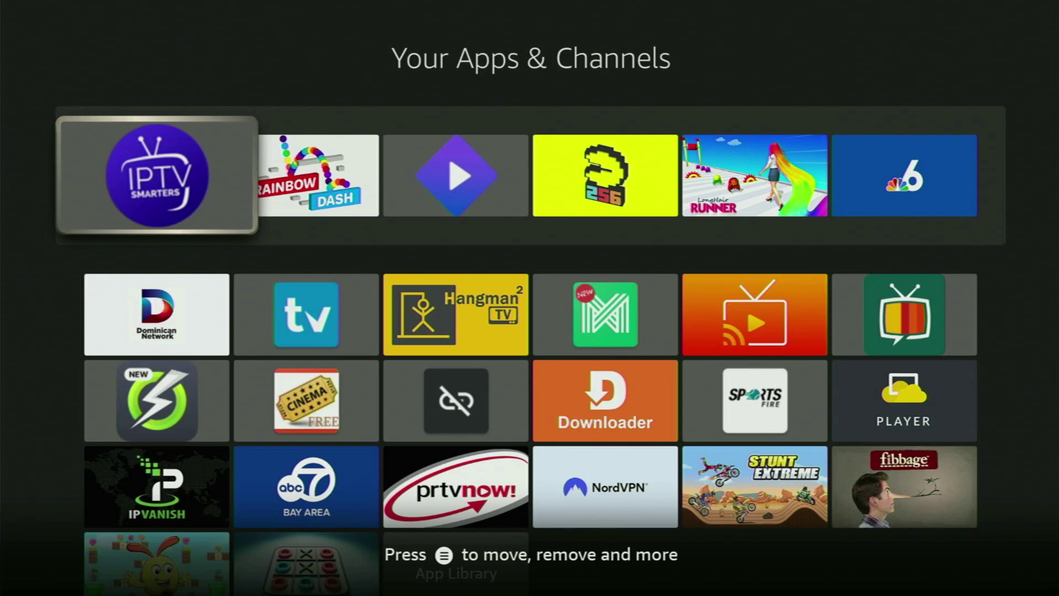
# Launch IPTV Smarters Pro from the top row of the apps grid
pyautogui.press('Down')
pyautogui.press('Down')
pyautogui.press('Down')
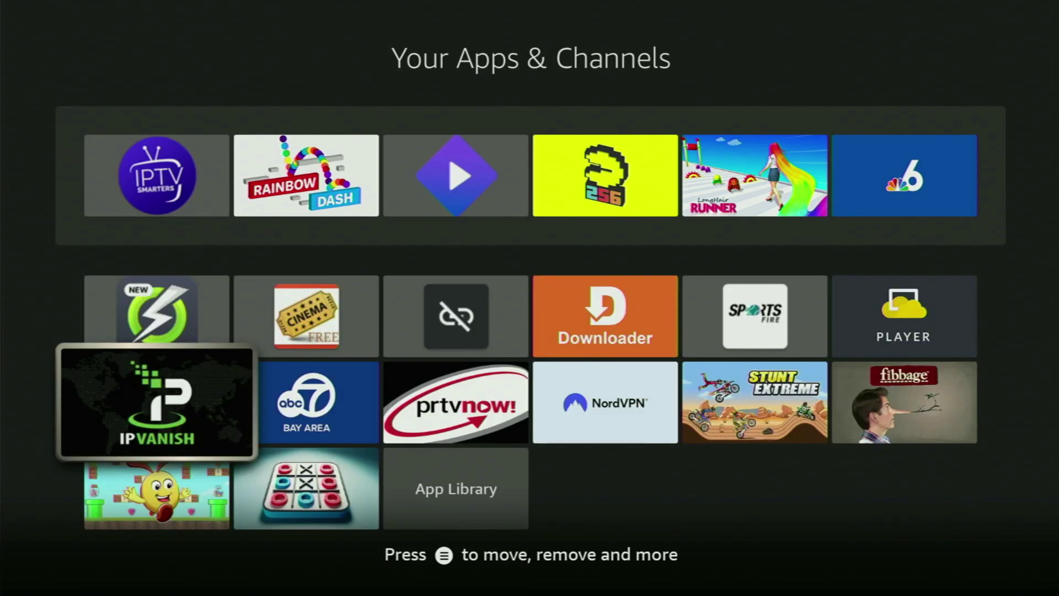
pyautogui.press('Right')
pyautogui.press('Right')
pyautogui.press('Right')
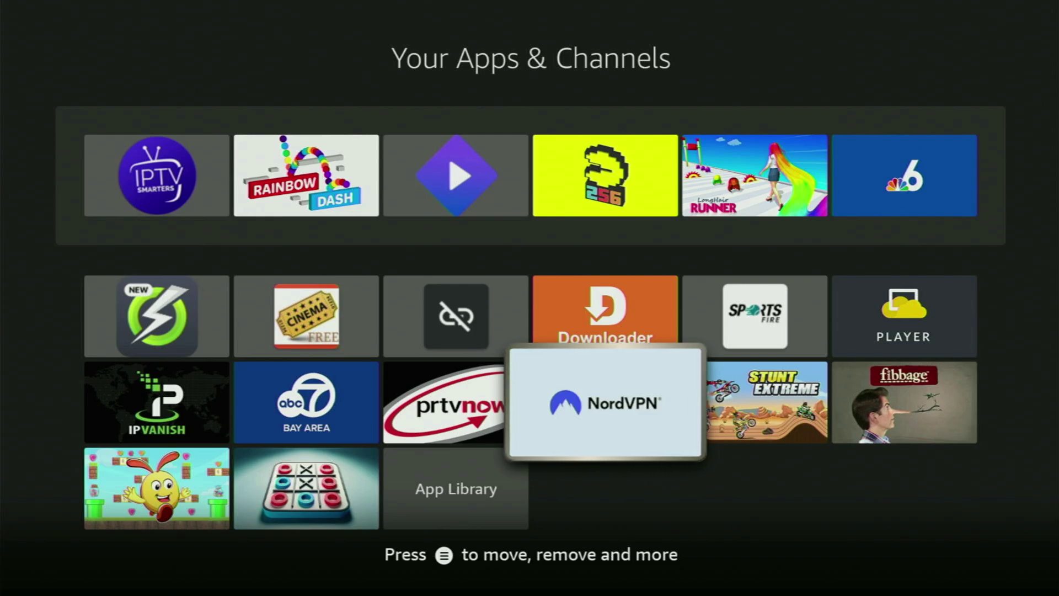
pyautogui.press('Up')
pyautogui.press('Up')
pyautogui.press('Up')
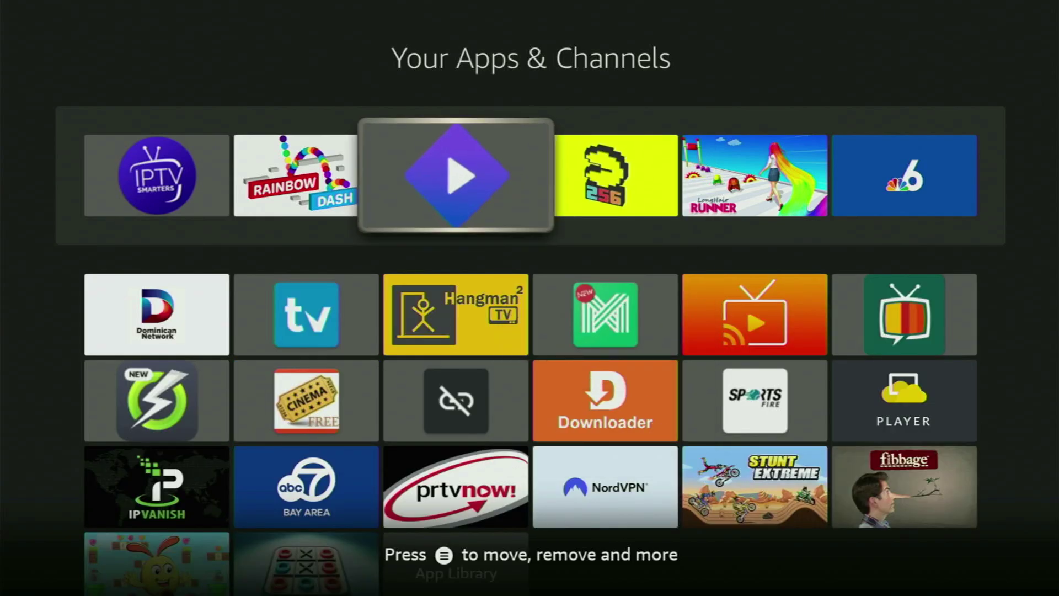
pyautogui.press('Left')
pyautogui.press('Left')
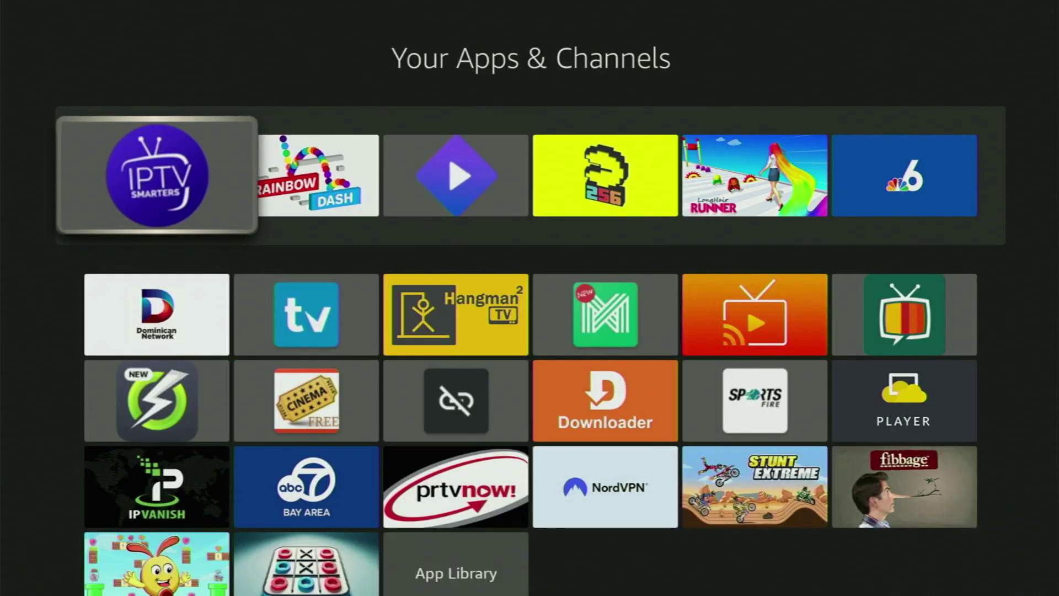
pyautogui.press('Return')
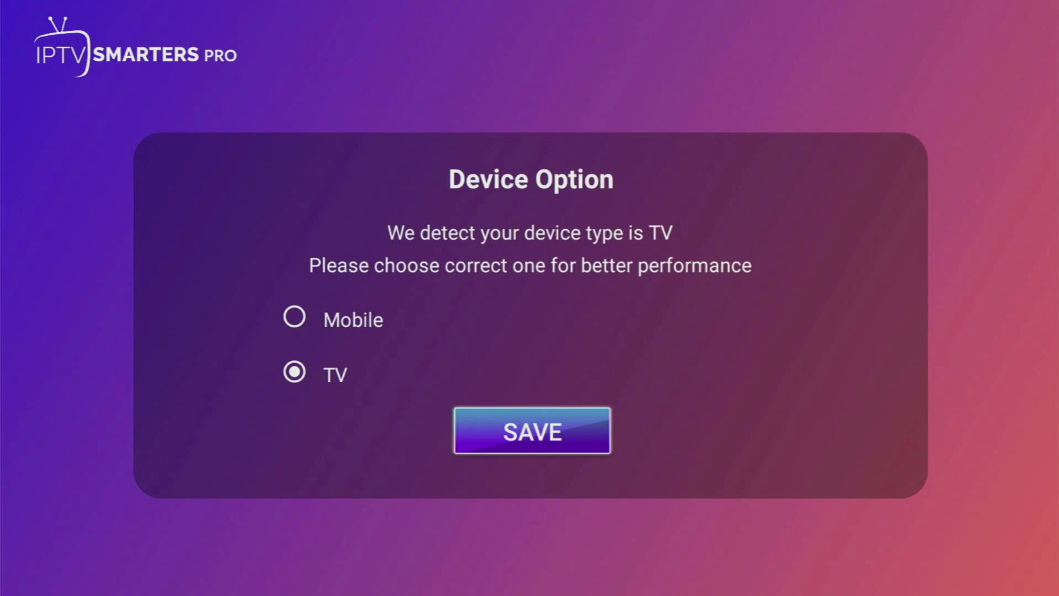
# Save TV as the device type and scroll toward the end of the License Agreement
pyautogui.press('Up')
pyautogui.press('Down')
pyautogui.press('Return')
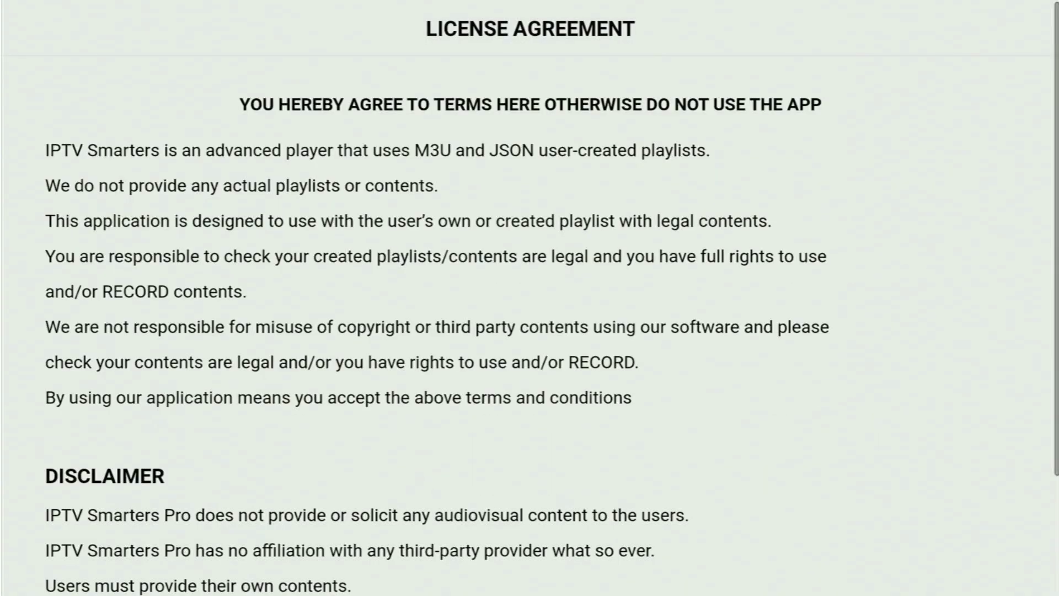
pyautogui.press('Down')
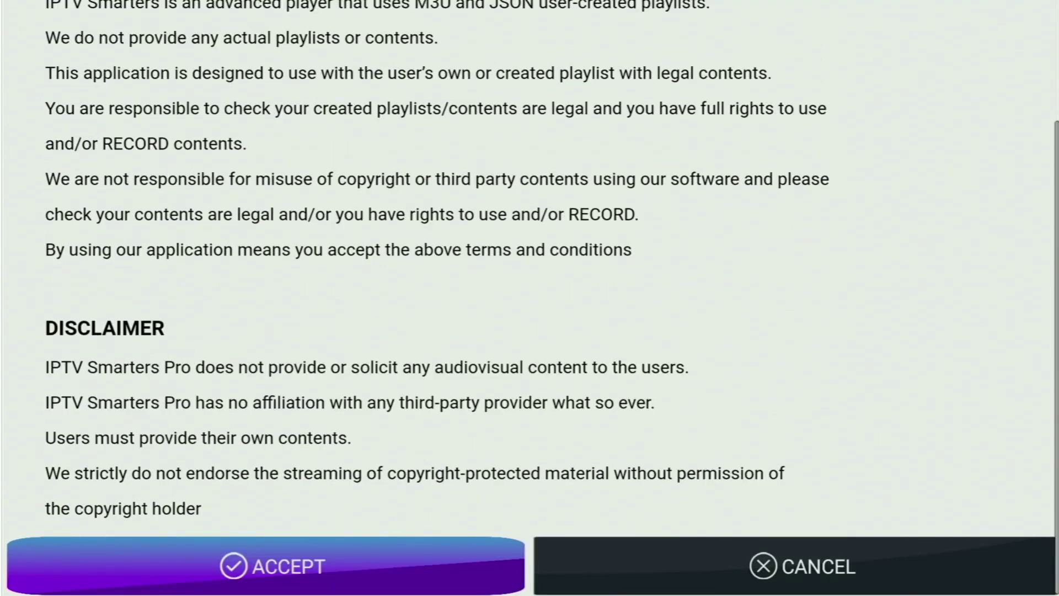
# Accept the license agreement and choose the Xtreme Codes playlist type
pyautogui.press('Return')
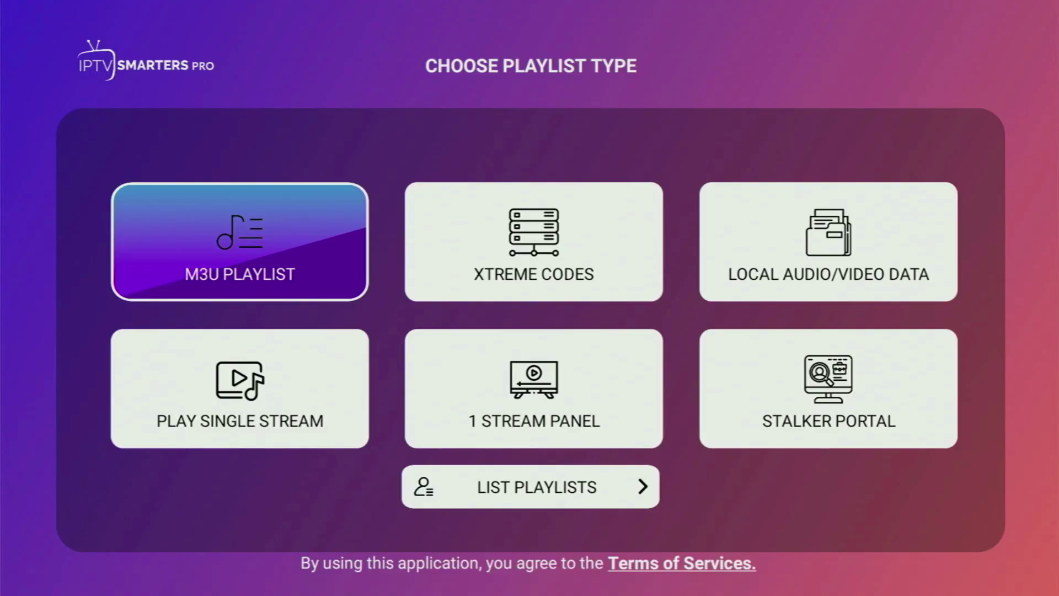
pyautogui.press('Right')
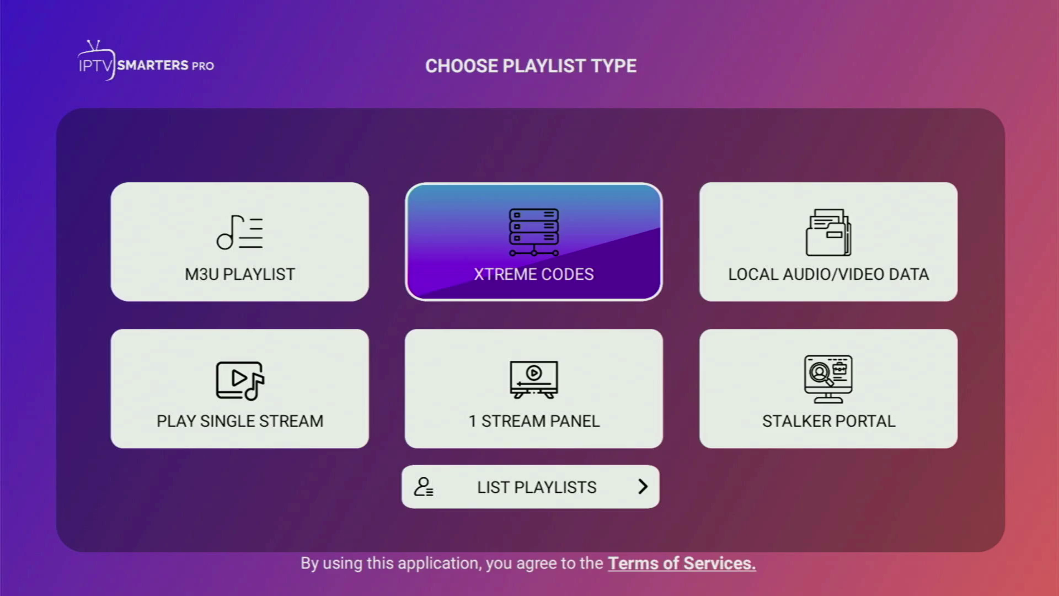
pyautogui.press('Left')
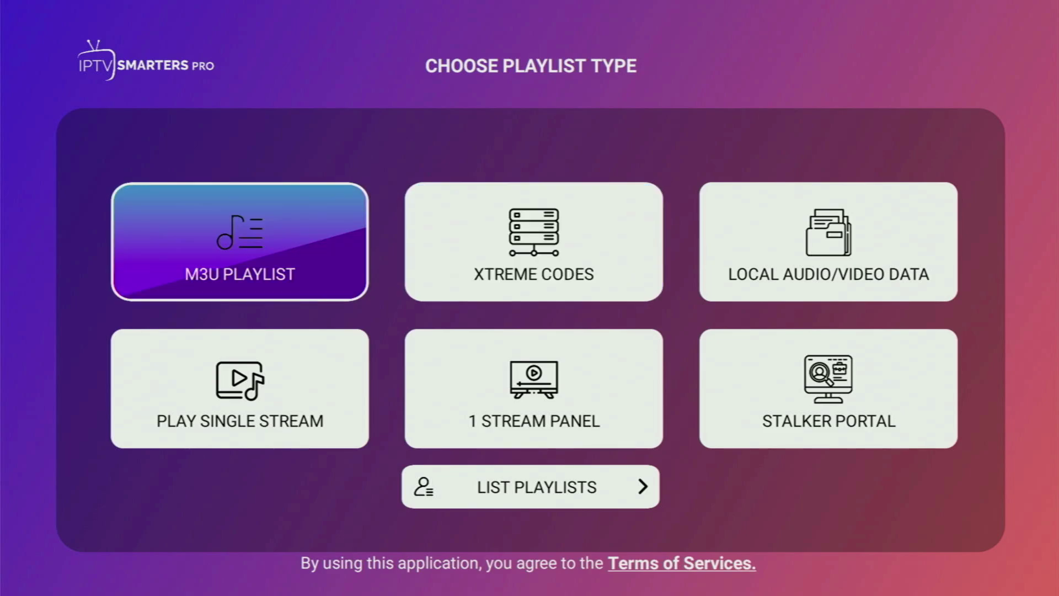
pyautogui.press('Right')
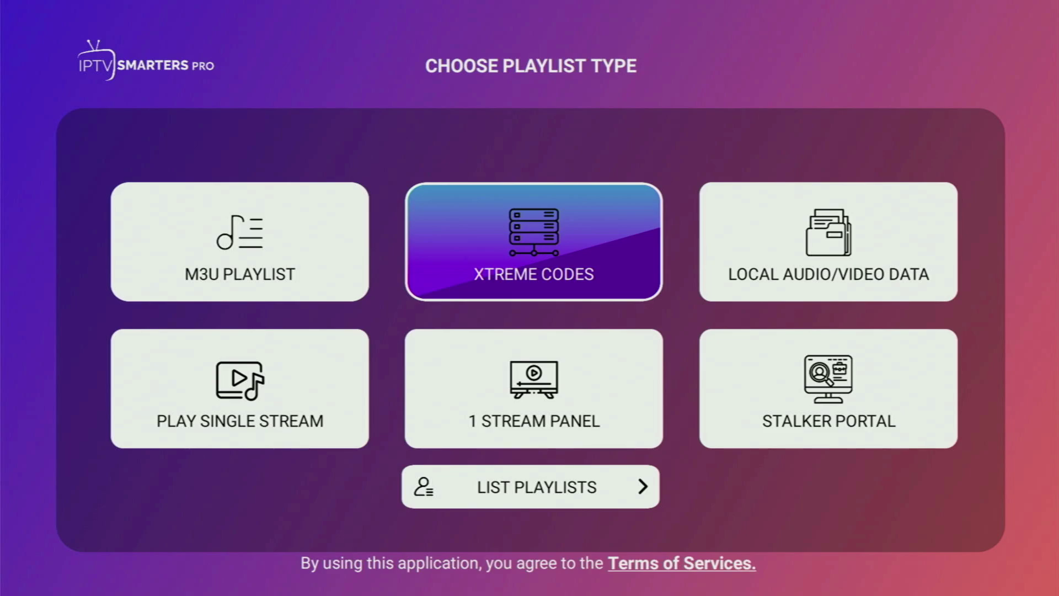
pyautogui.press('Left')
pyautogui.press('Right')
pyautogui.press('Return')
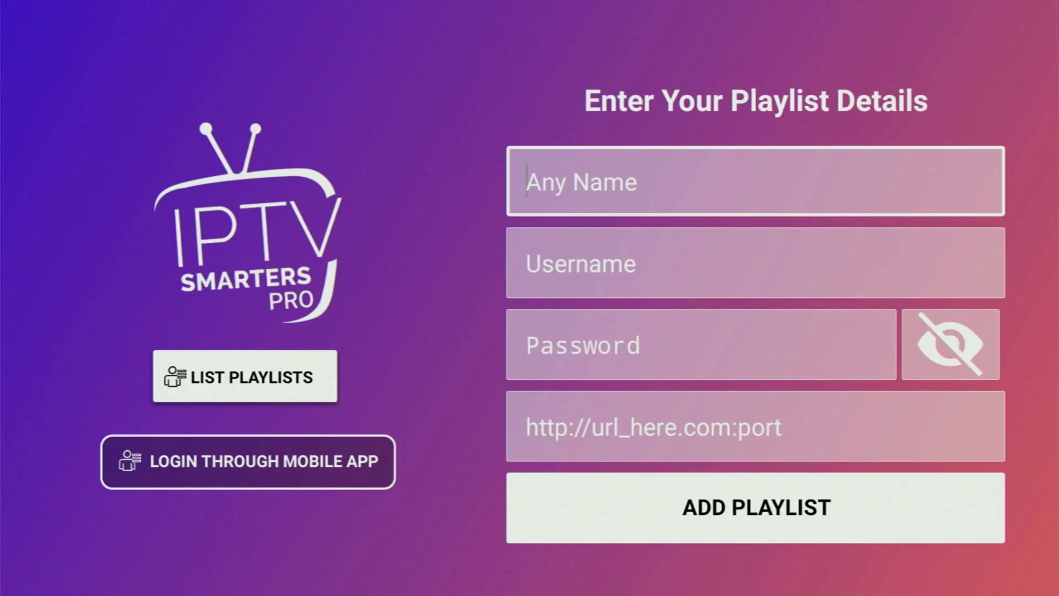
# Step through the Username, Password and server URL fields to ADD PLAYLIST
pyautogui.click(581, 263)
pyautogui.click(583, 344)
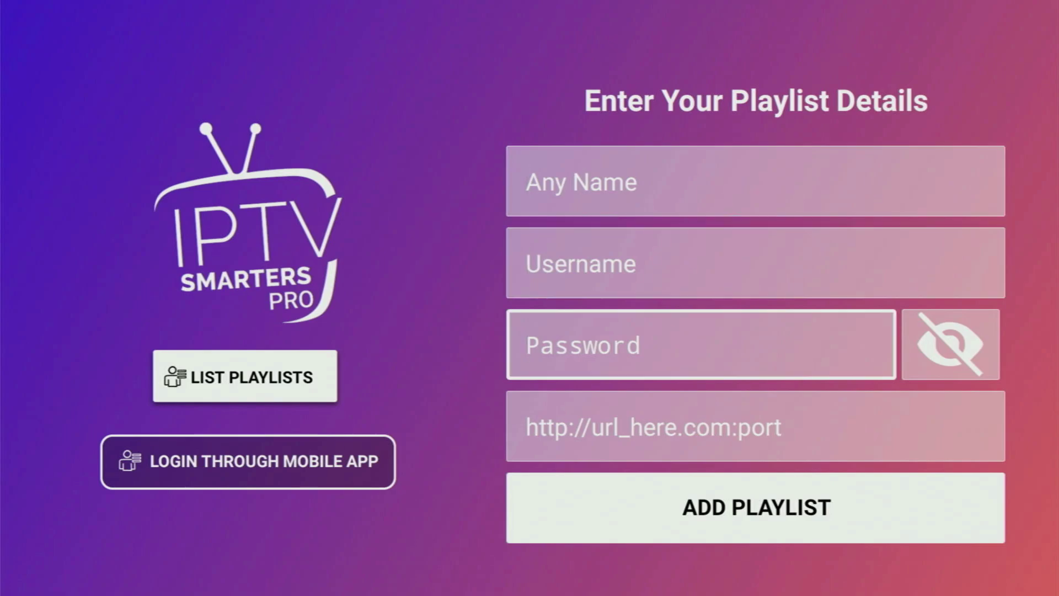
pyautogui.click(654, 426)
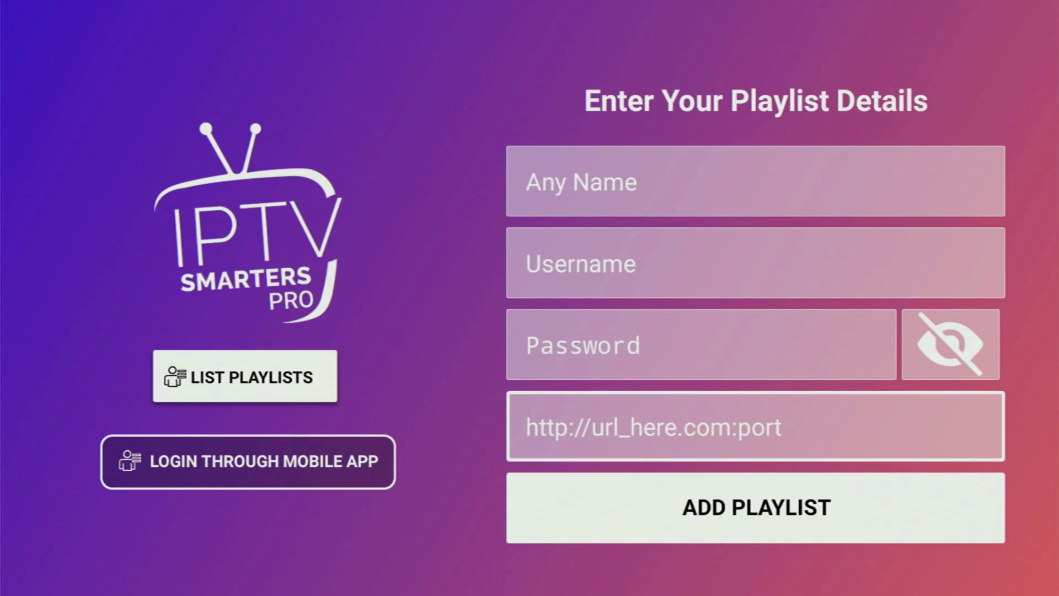
pyautogui.click(755, 506)
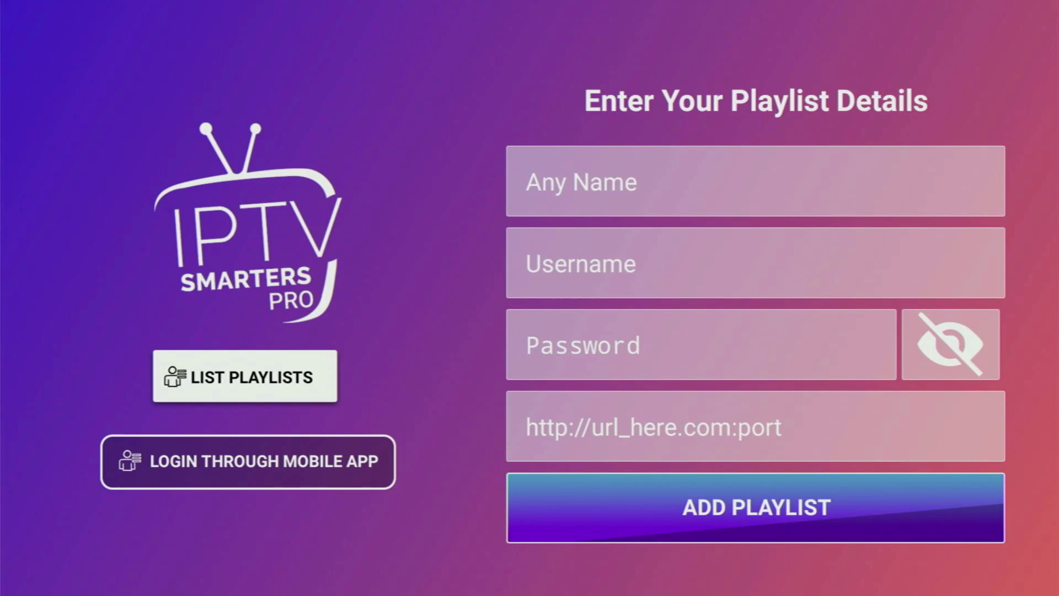
# Leave and reopen the app, open the M3U Playlist form and allow photo and media access
pyautogui.press('Escape')
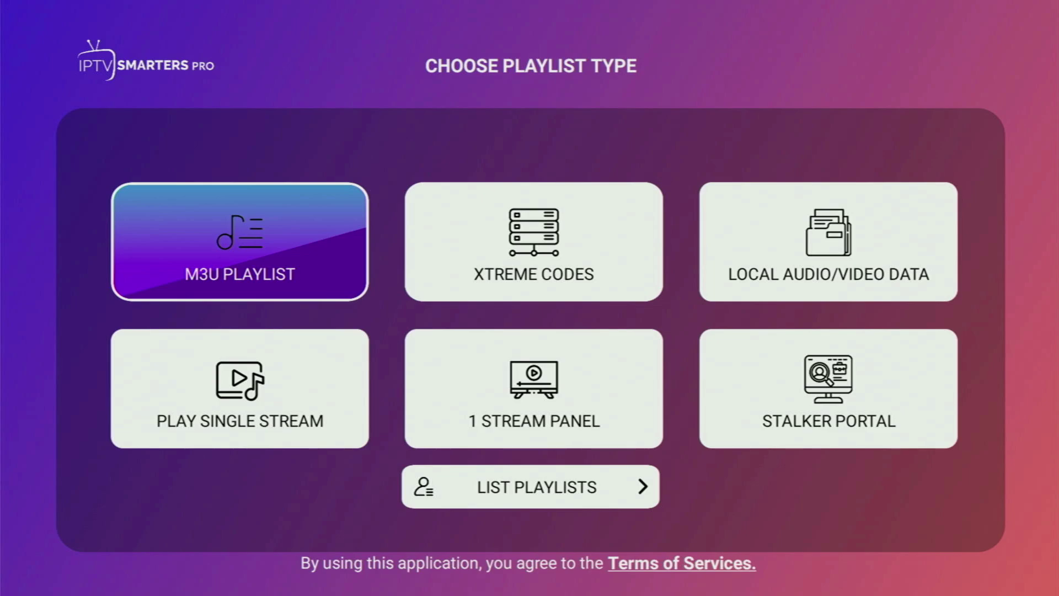
pyautogui.press('Return')
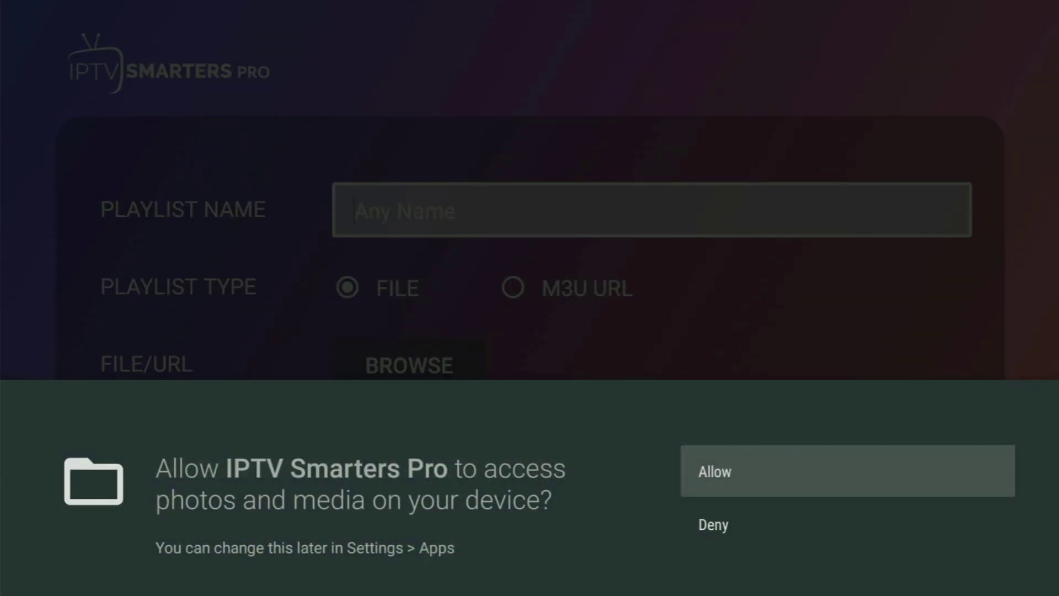
pyautogui.press('Return')
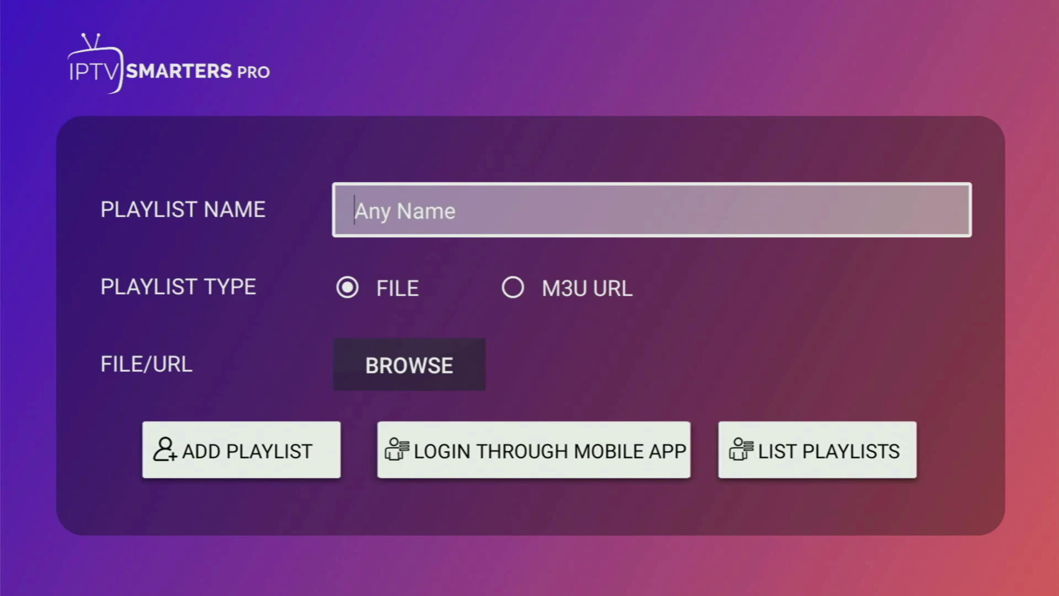
# Set the playlist type to M3U URL and move past the empty m3u line field to ADD PLAYLIST
pyautogui.press('Down')
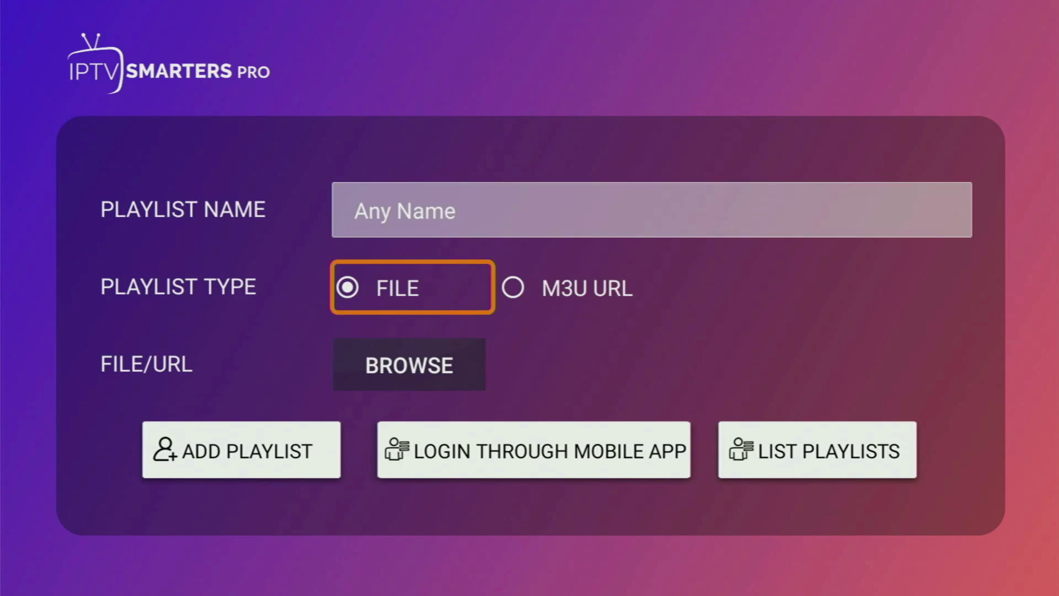
pyautogui.press('Right')
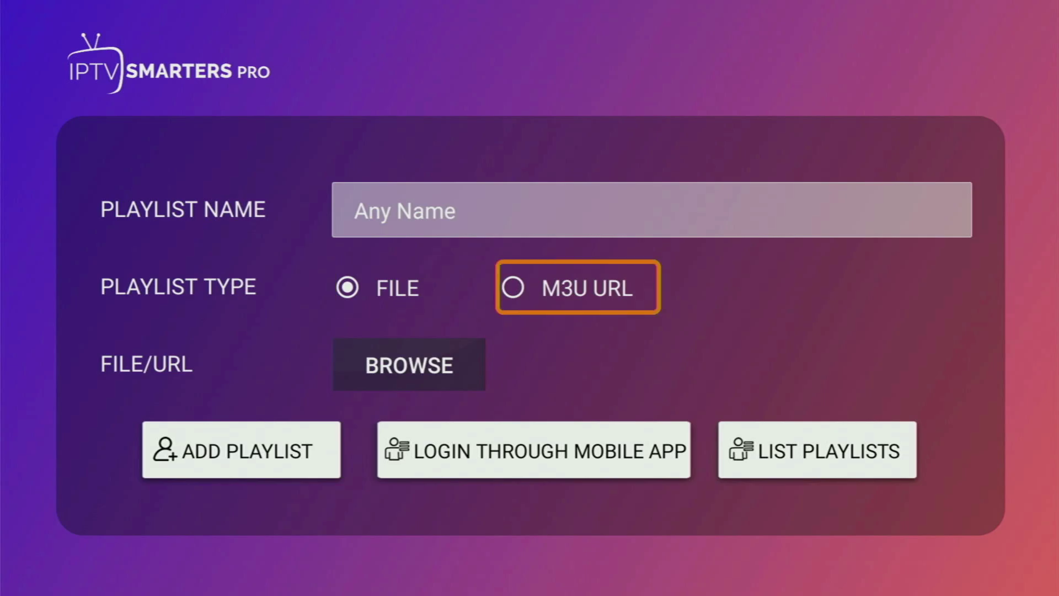
pyautogui.press('Return')
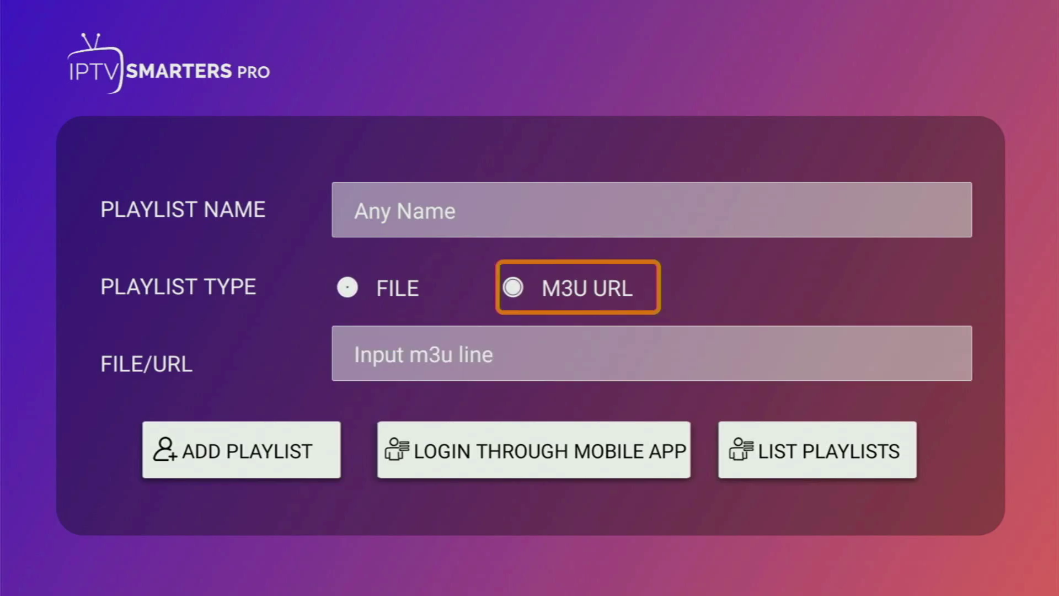
pyautogui.press('Down')
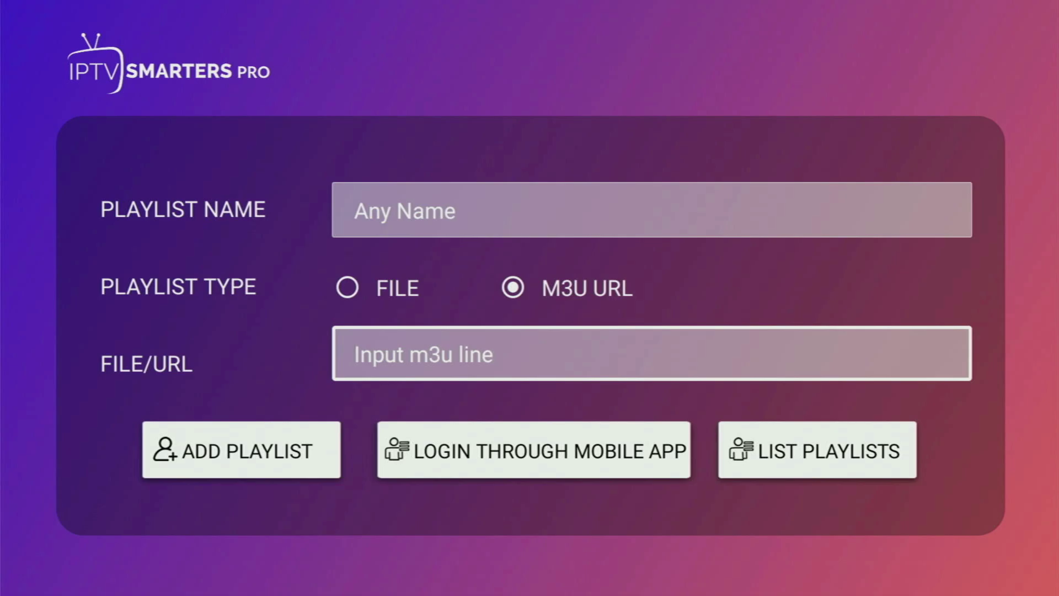
pyautogui.press('Down')
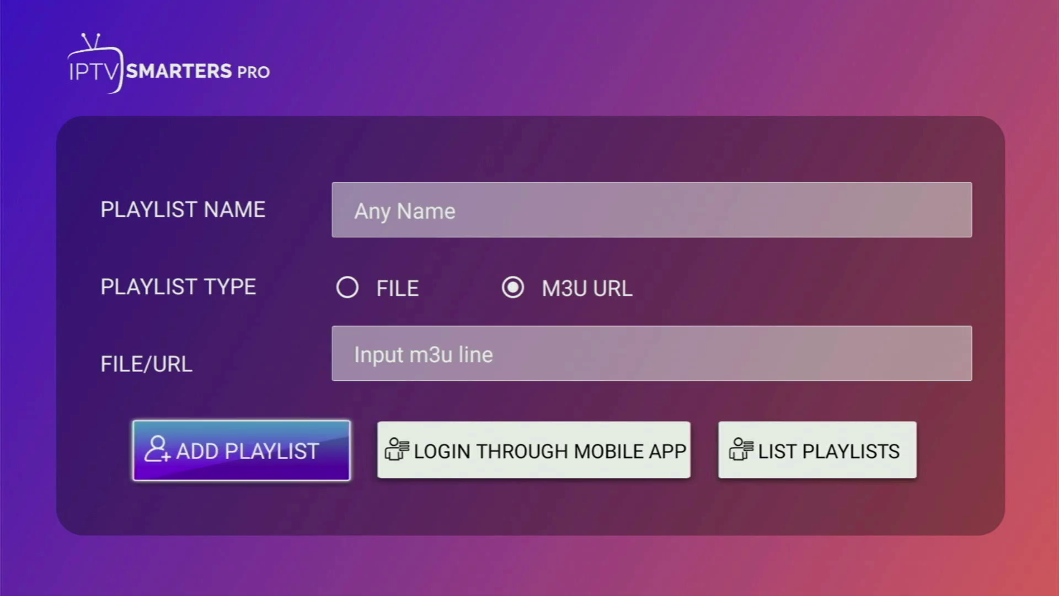